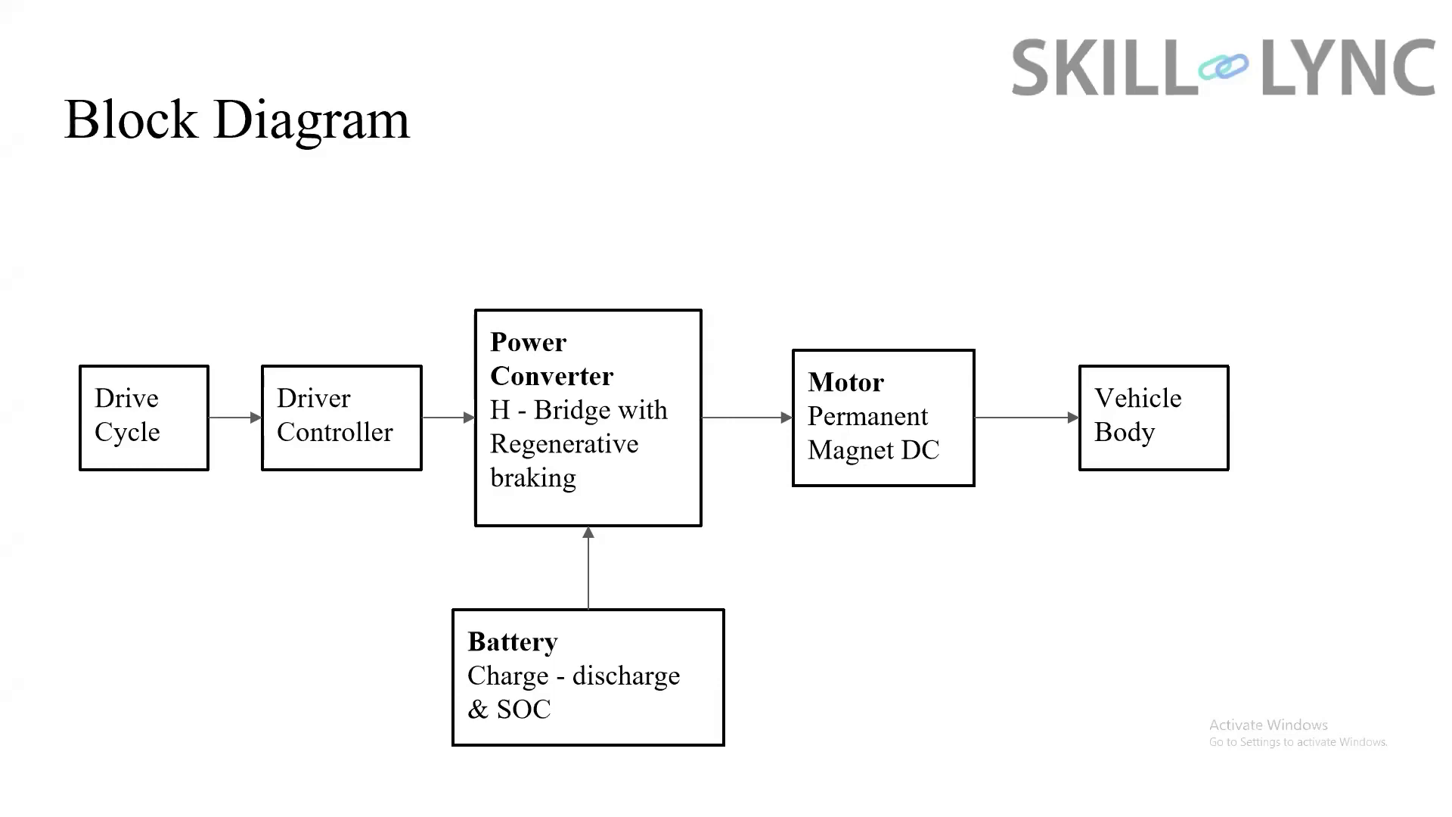
- Leave the WPS Office slideshow and switch to the 'untitled *' Simulink model
{"action": "key", "text": "Escape"}
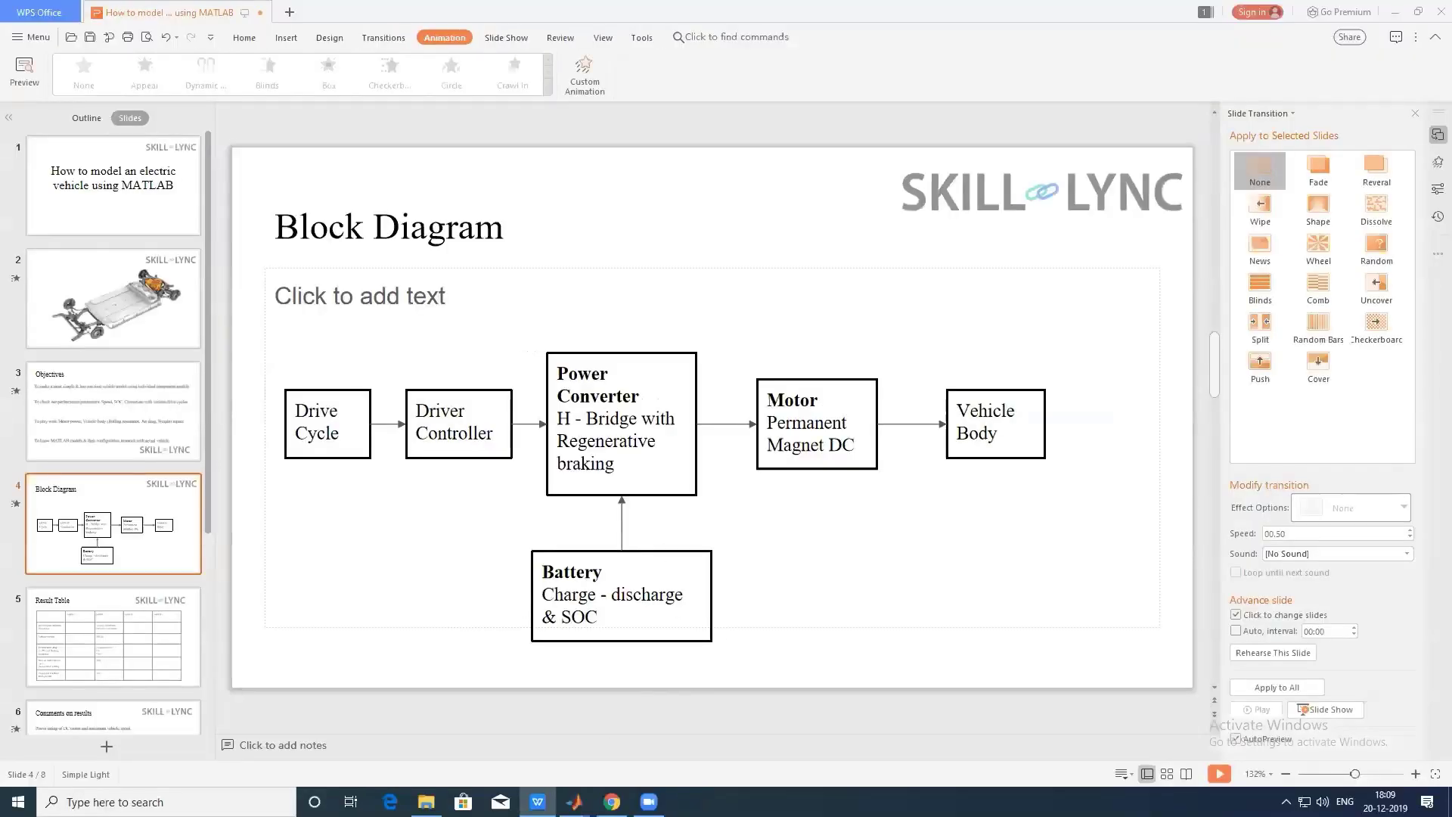
{"action": "mouse_move", "coordinate": [574, 802]}
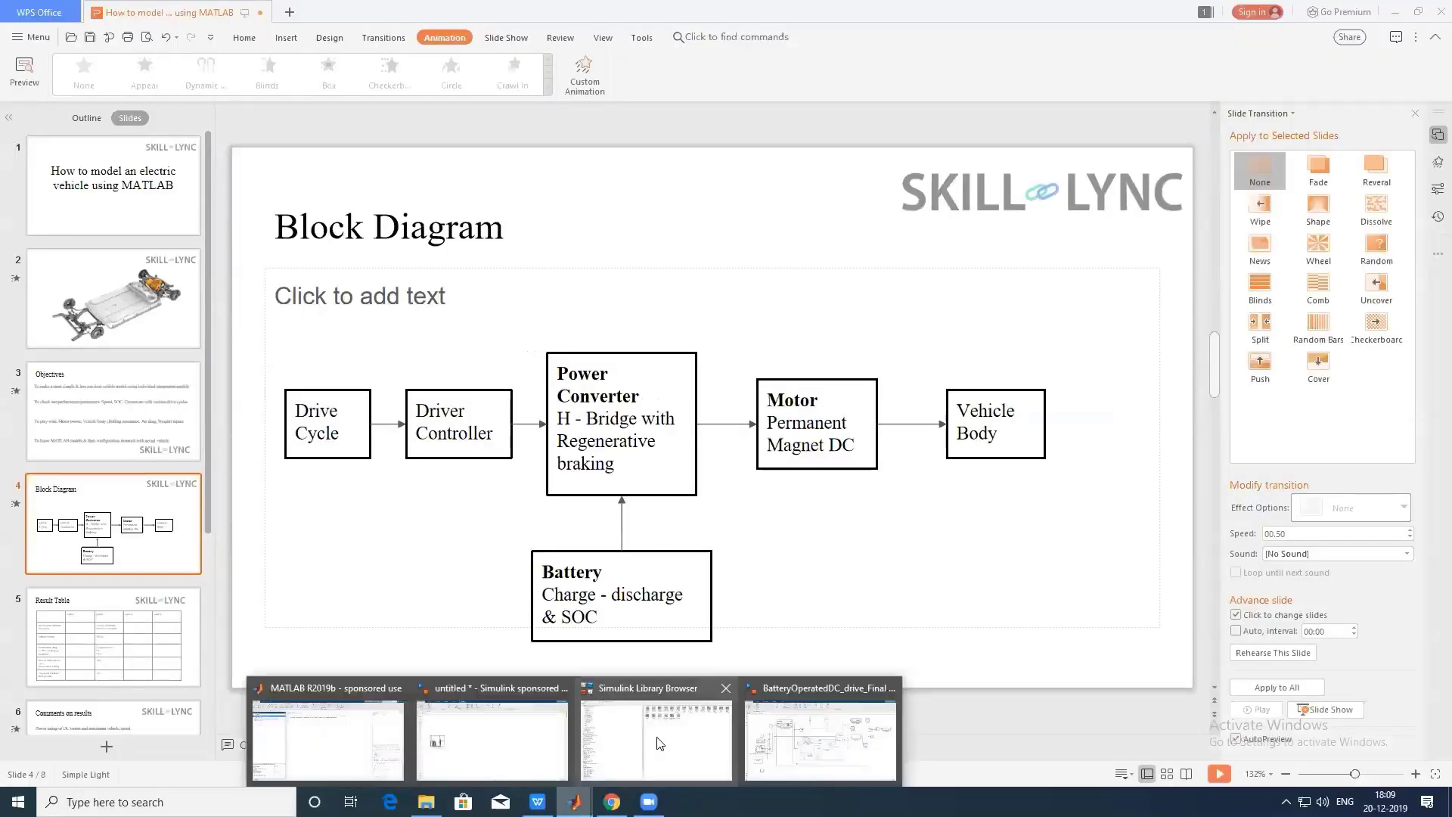
{"action": "left_click", "coordinate": [478, 725]}
- Delete the Drive Cycle Source block, then add a Tire (Magic Formula) block, enlarged near the canvas centre
{"action": "key", "text": "Delete"}
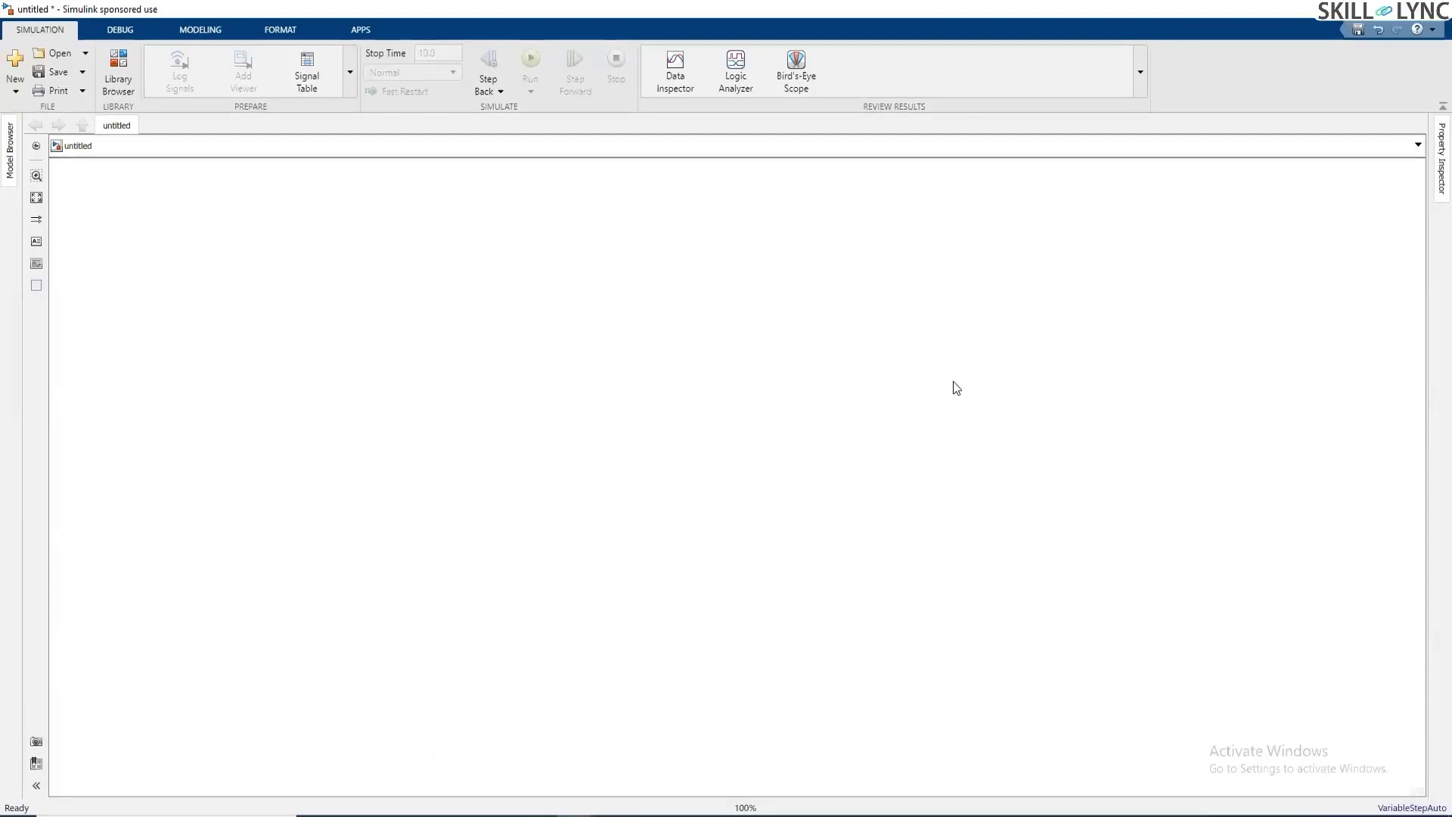
{"action": "double_click", "coordinate": [1006, 343]}
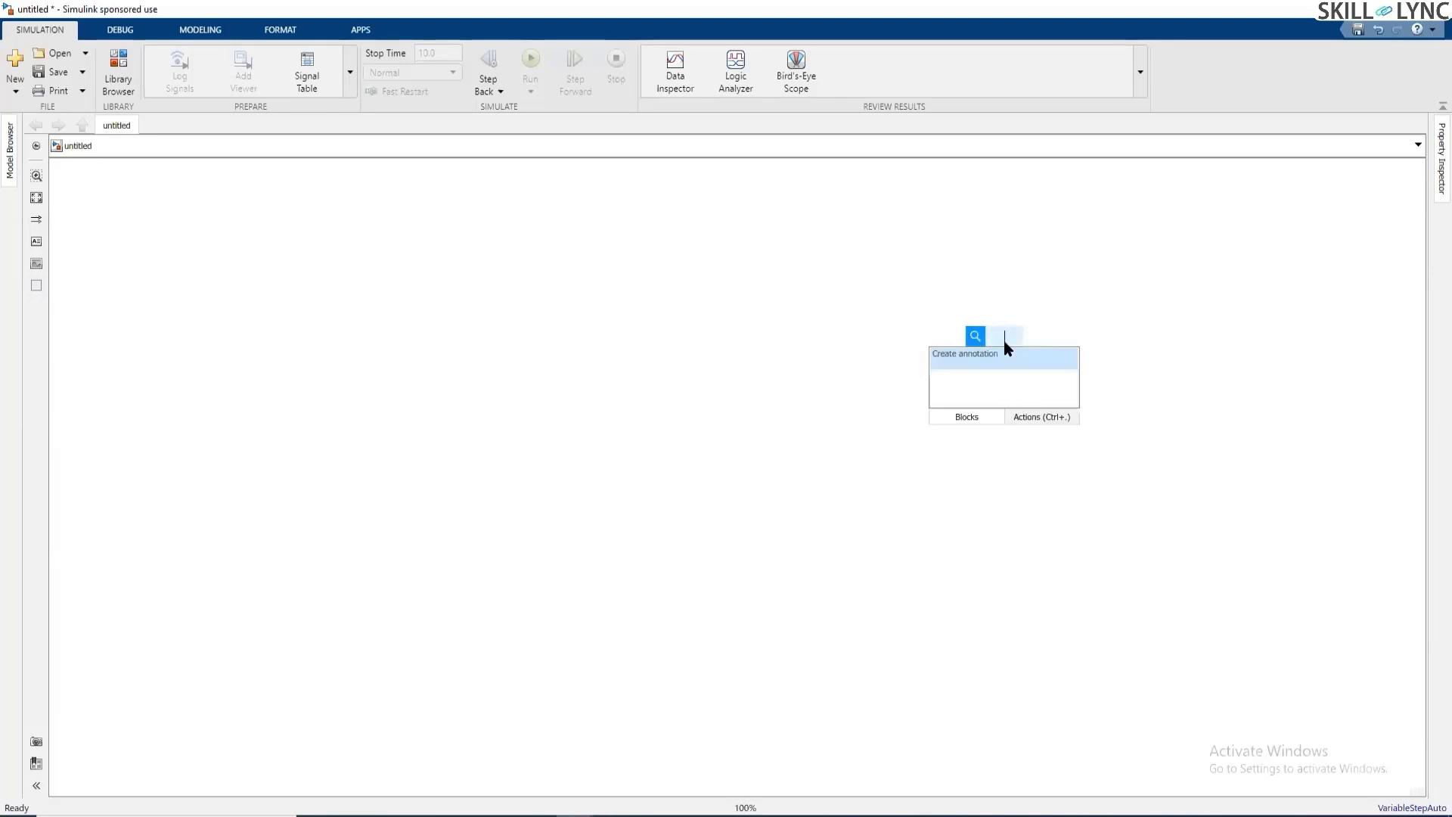
{"action": "type", "text": "ti"}
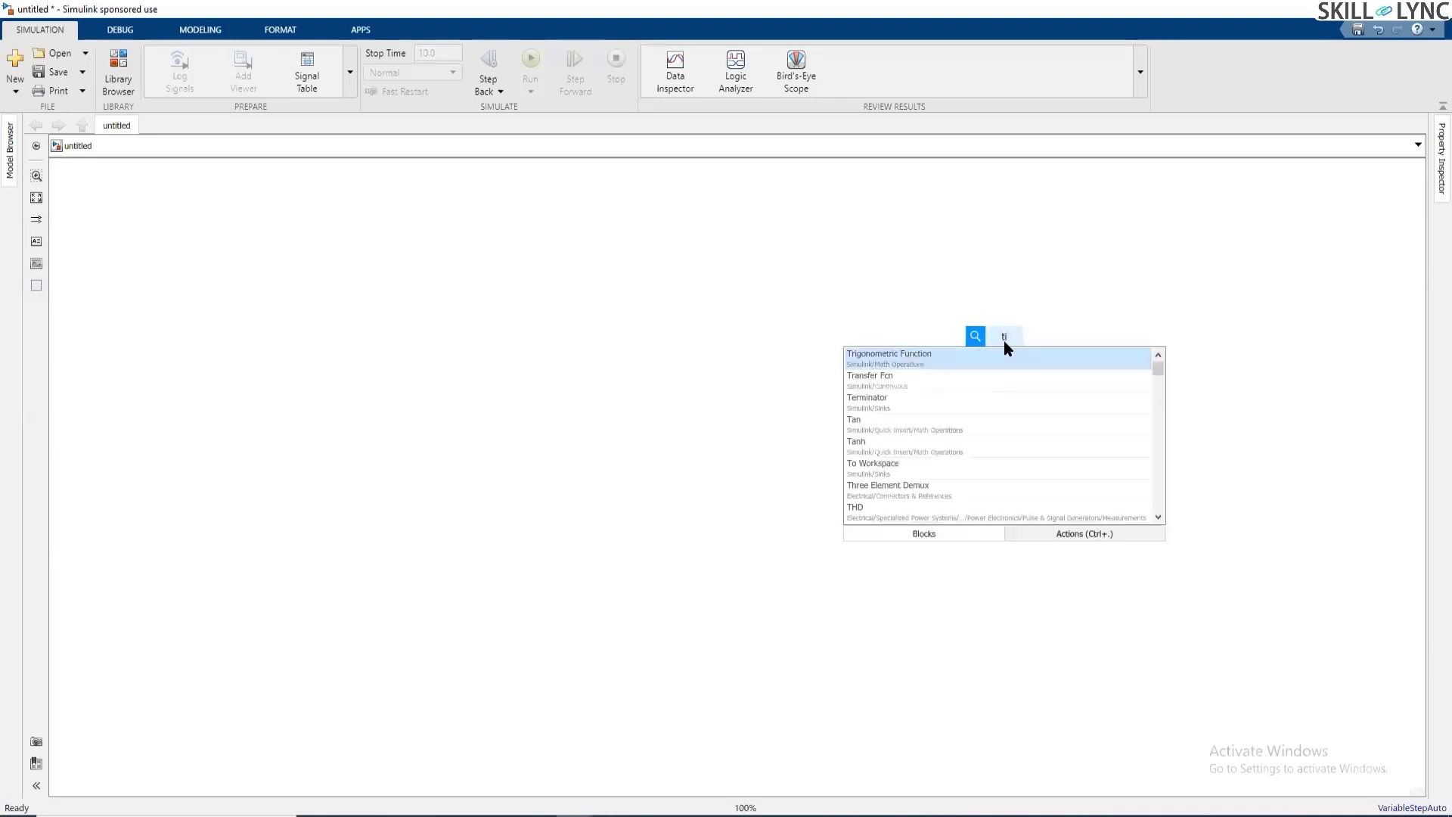
{"action": "type", "text": "re"}
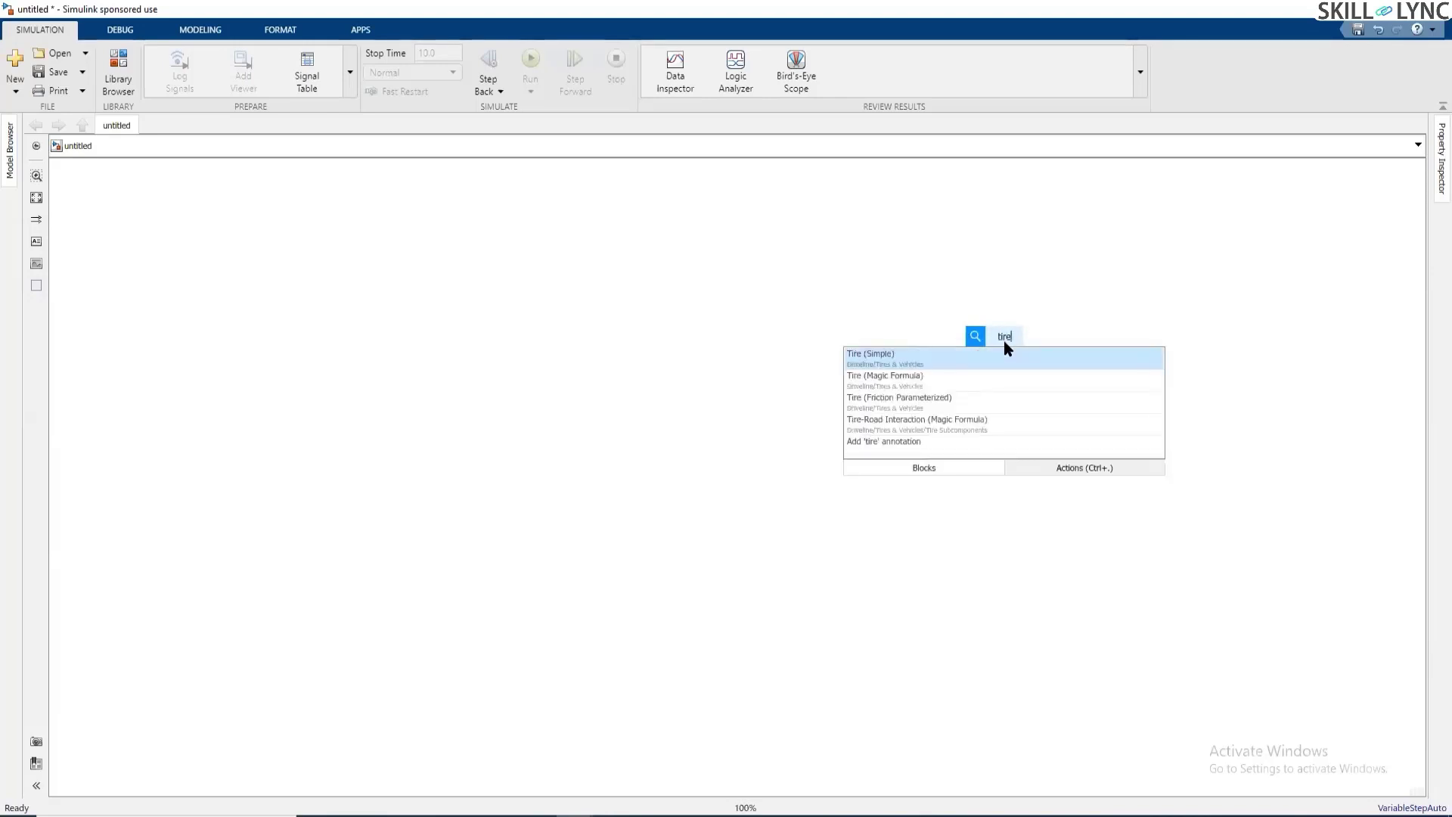
{"action": "left_click", "coordinate": [920, 384]}
{"action": "left_click_drag", "start_coordinate": [1005, 344], "coordinate": [982, 603]}
{"action": "left_click_drag", "start_coordinate": [897, 544], "coordinate": [759, 564]}
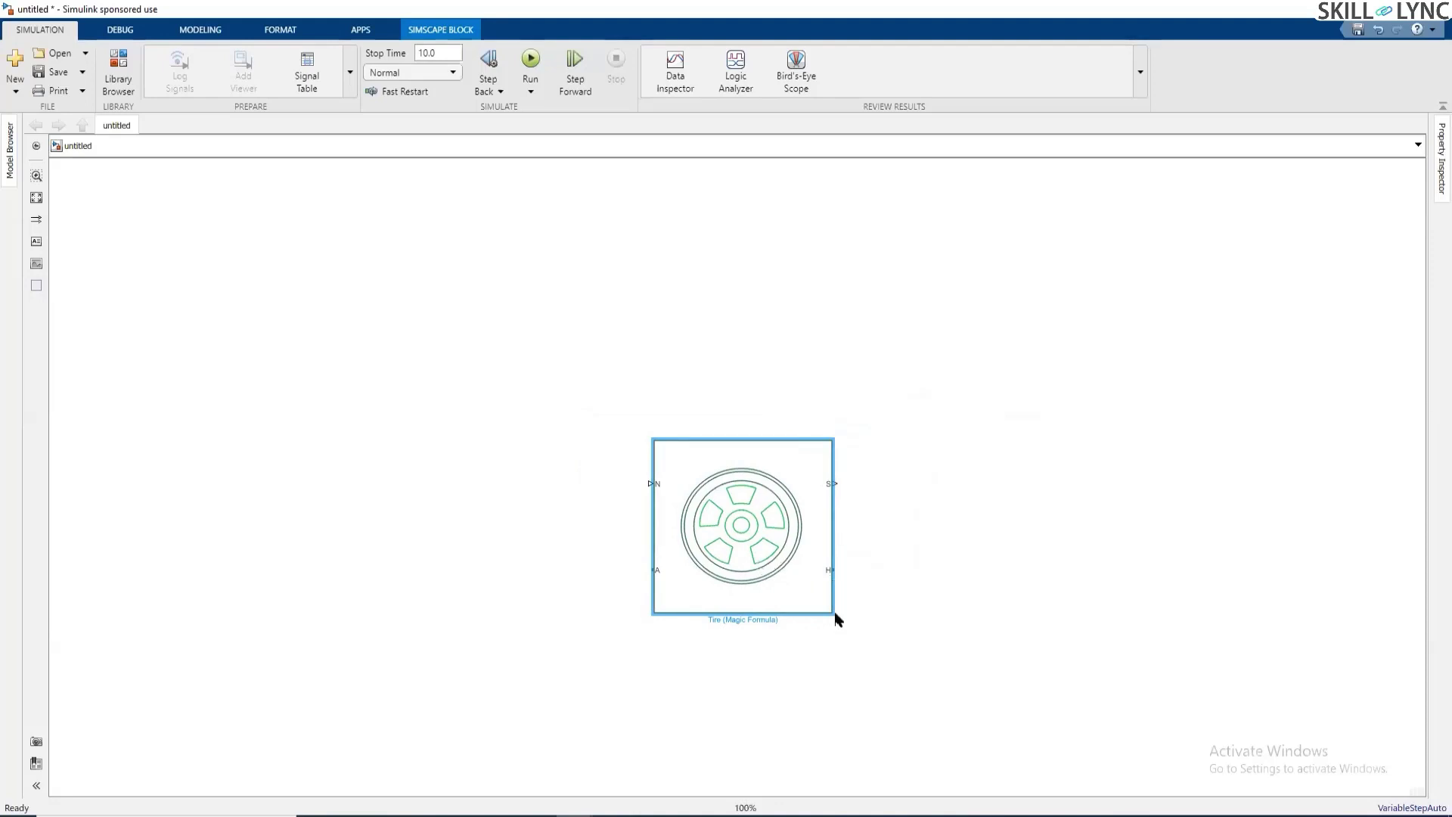
- Shrink the tire block and copy it to the left to form the bottom row
{"action": "left_click_drag", "start_coordinate": [825, 611], "coordinate": [760, 565]}
{"action": "left_click_drag", "start_coordinate": [732, 515], "coordinate": [540, 517]}
{"action": "left_click", "coordinate": [696, 493]}
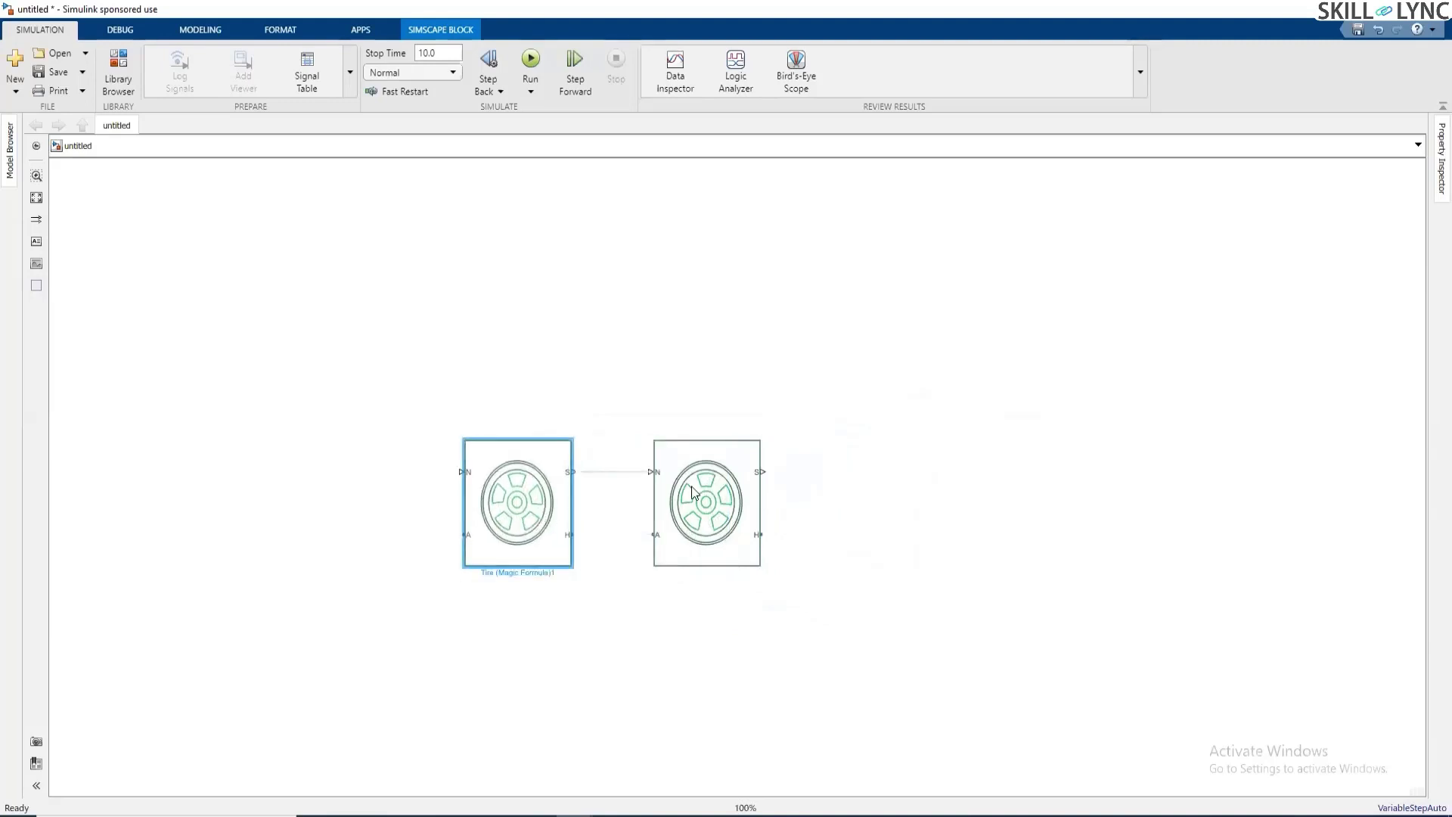
- Copy both tires upward to form the top row, aligned in a 2x2 grid
{"action": "left_click_drag", "start_coordinate": [696, 406], "coordinate": [693, 316]}
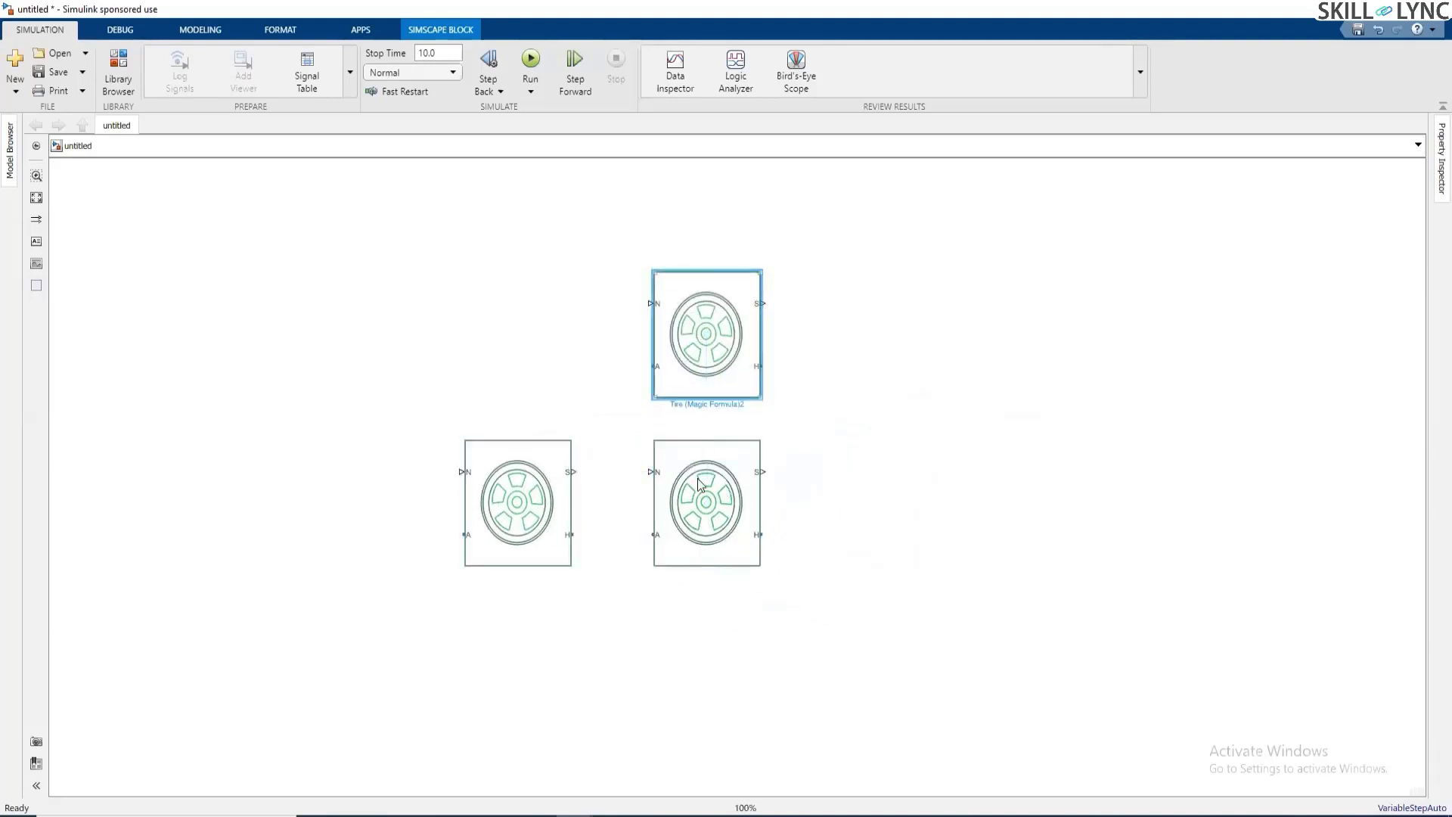
{"action": "left_click_drag", "start_coordinate": [548, 501], "coordinate": [547, 340]}
{"action": "left_click", "coordinate": [1064, 582]}
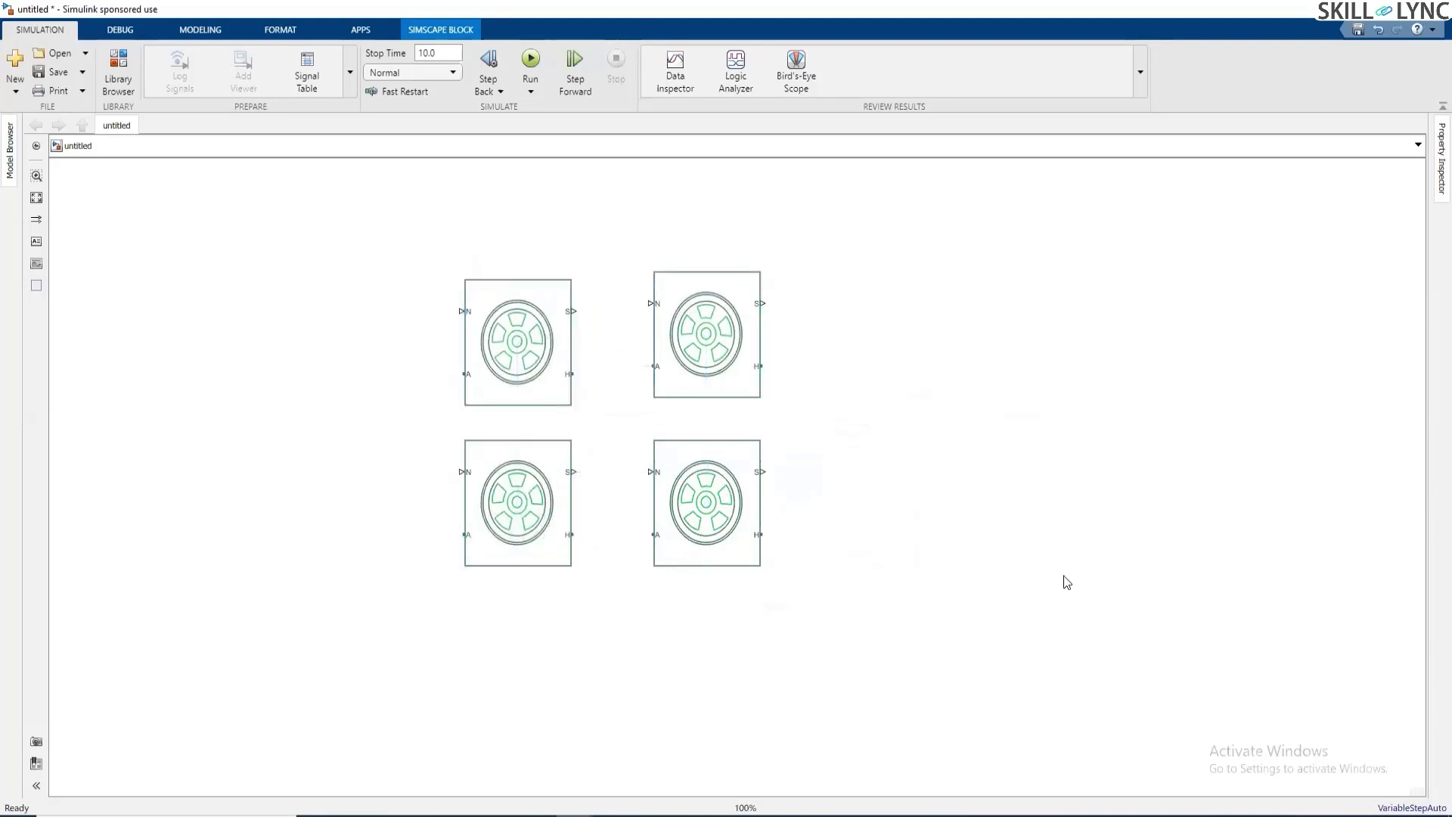
{"action": "left_click_drag", "start_coordinate": [529, 326], "coordinate": [528, 330]}
{"action": "left_click", "coordinate": [923, 421]}
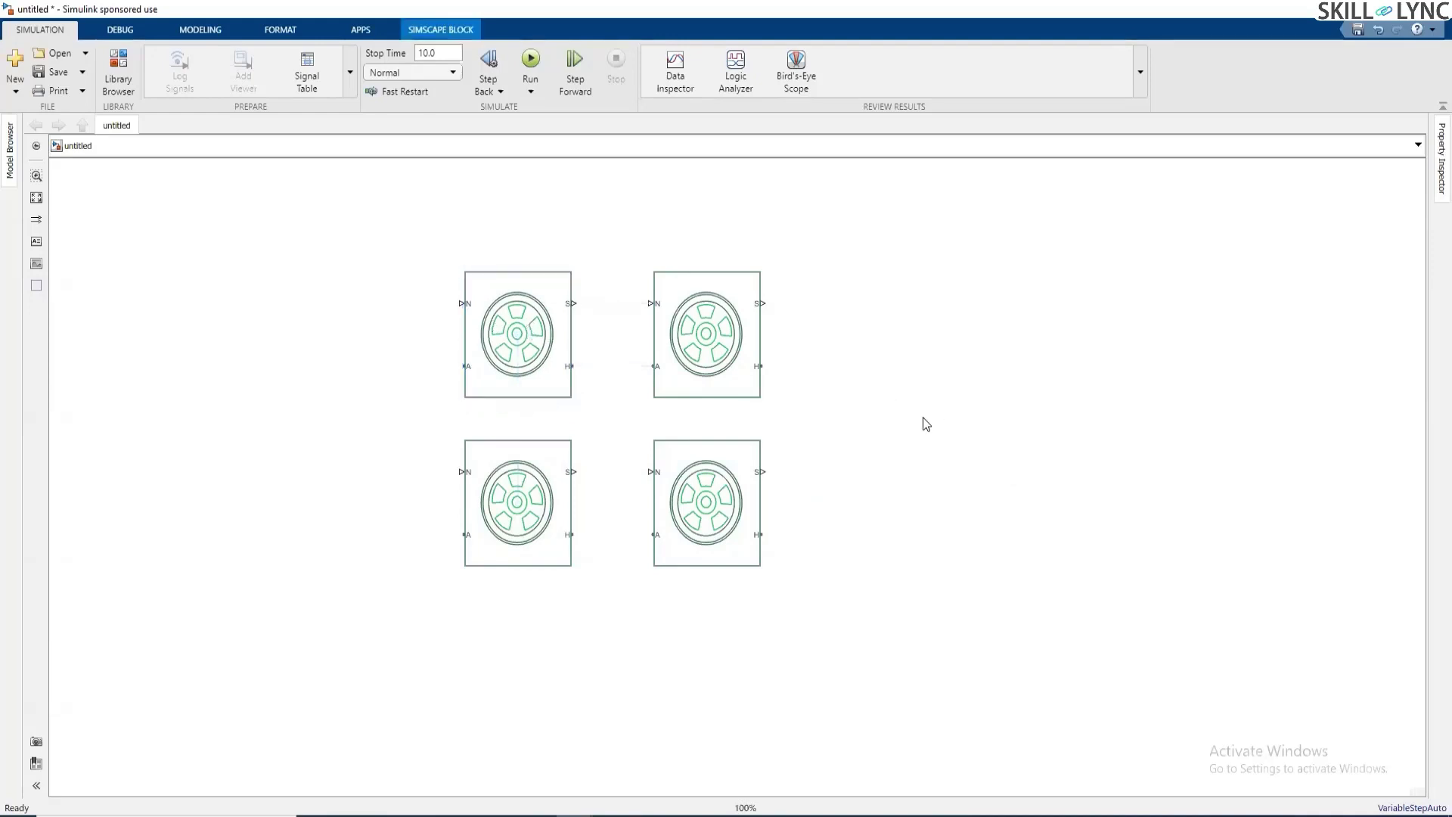
{"action": "left_click", "coordinate": [738, 366]}
{"action": "left_click", "coordinate": [736, 492]}
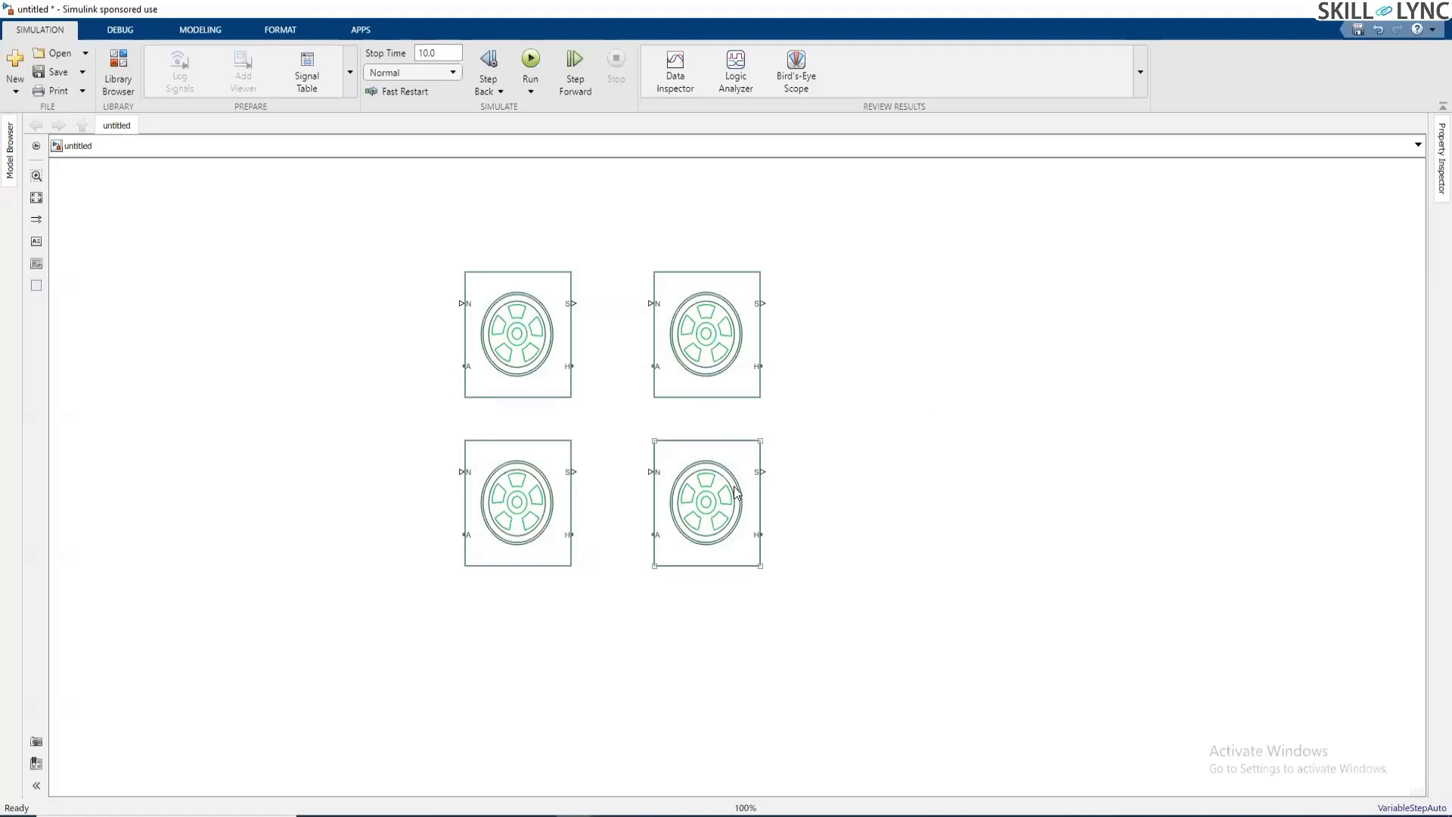
{"action": "left_click", "coordinate": [225, 346]}
{"action": "left_click", "coordinate": [676, 333]}
{"action": "left_click", "coordinate": [532, 375]}
{"action": "left_click", "coordinate": [534, 522]}
{"action": "left_click", "coordinate": [485, 374]}
{"action": "scroll", "coordinate": [475, 351], "scroll_direction": "down", "scroll_amount": 1}
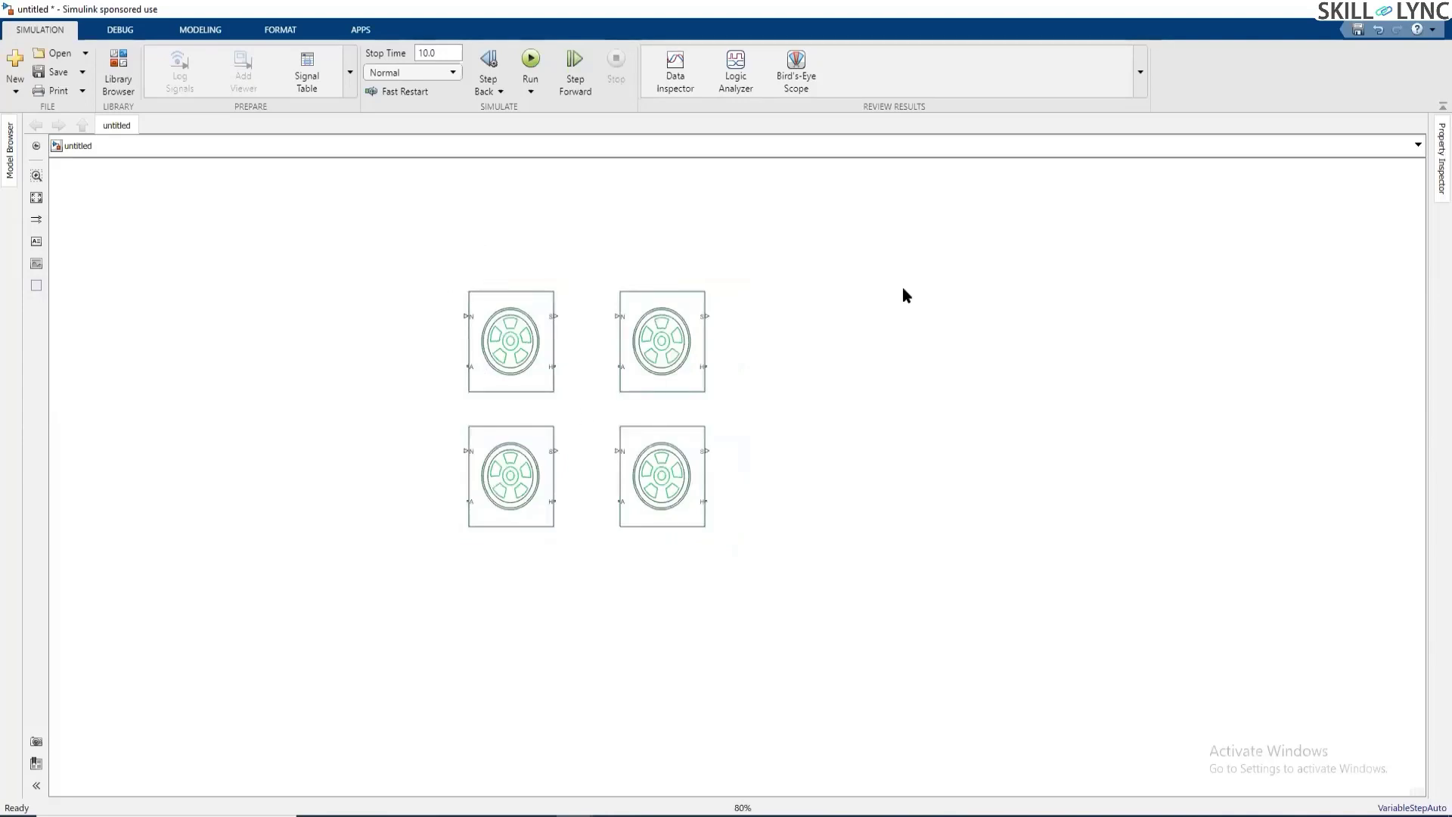
- Add a Vehicle Body block via quick search for 'vehicle' and place it above the four tires
{"action": "double_click", "coordinate": [852, 266]}
{"action": "type", "text": "vehicle"}
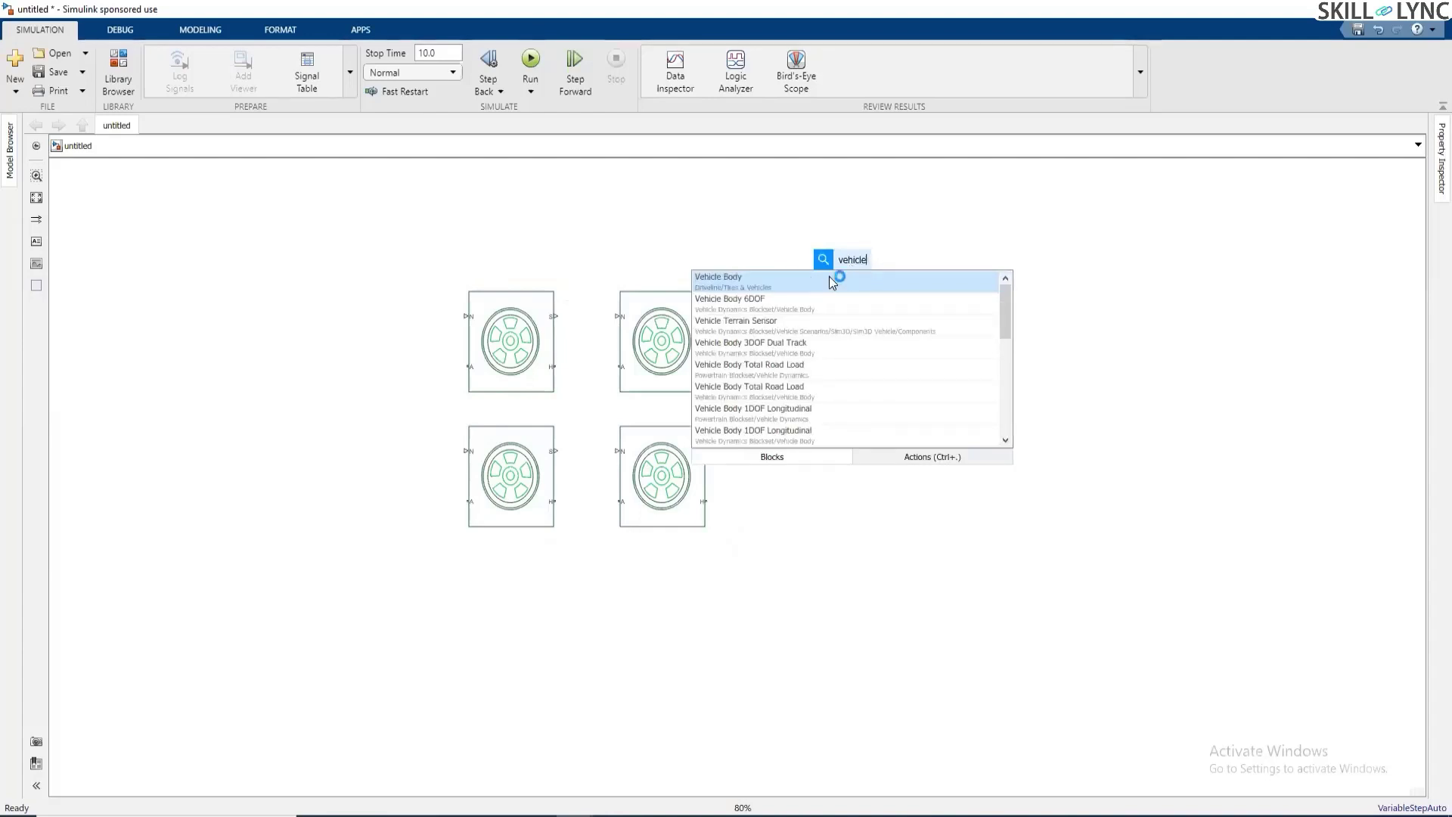
{"action": "left_click", "coordinate": [829, 275]}
{"action": "left_click_drag", "start_coordinate": [829, 274], "coordinate": [885, 191]}
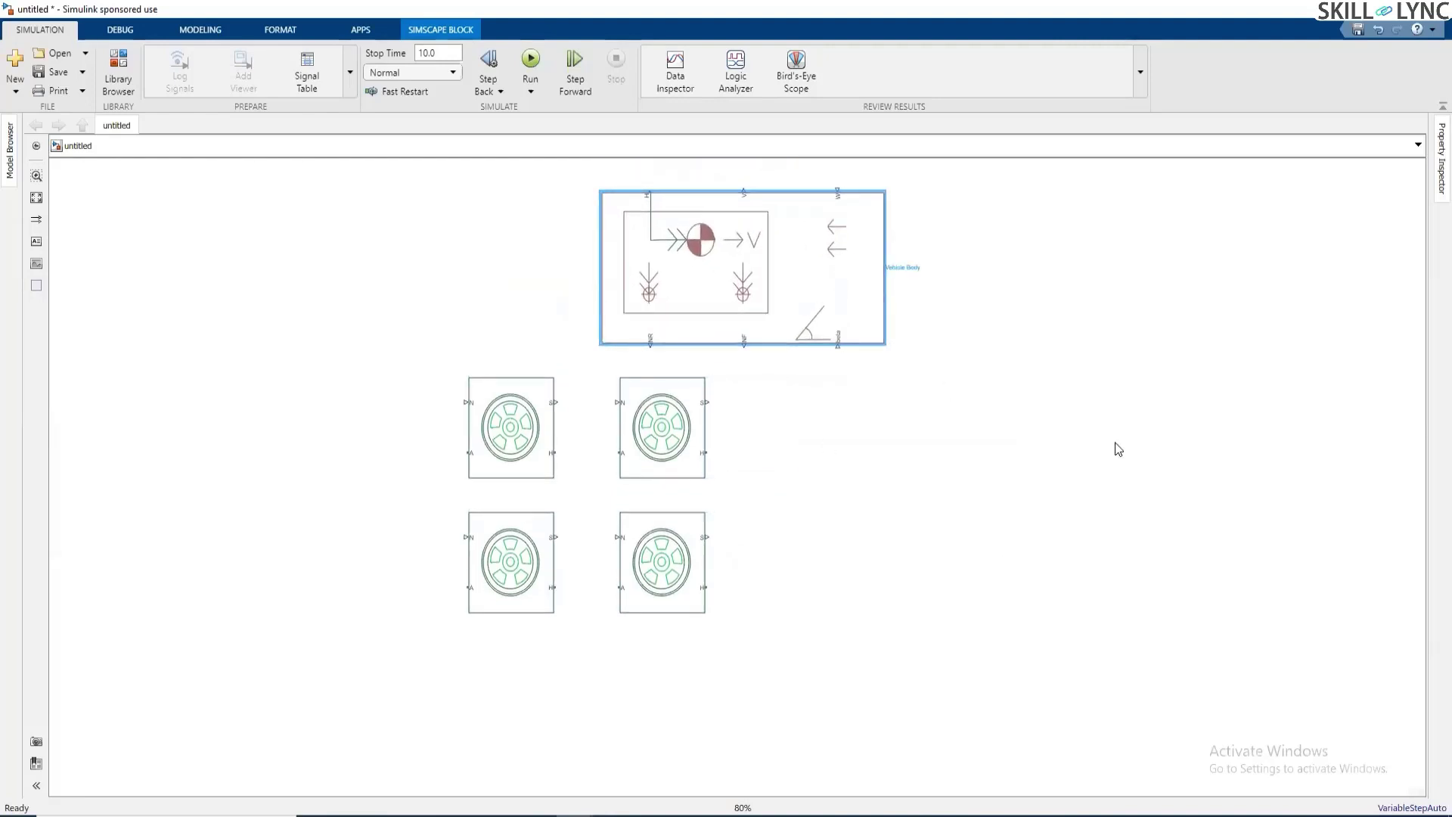
{"action": "scroll", "coordinate": [1118, 448], "scroll_direction": "up", "scroll_amount": 1}
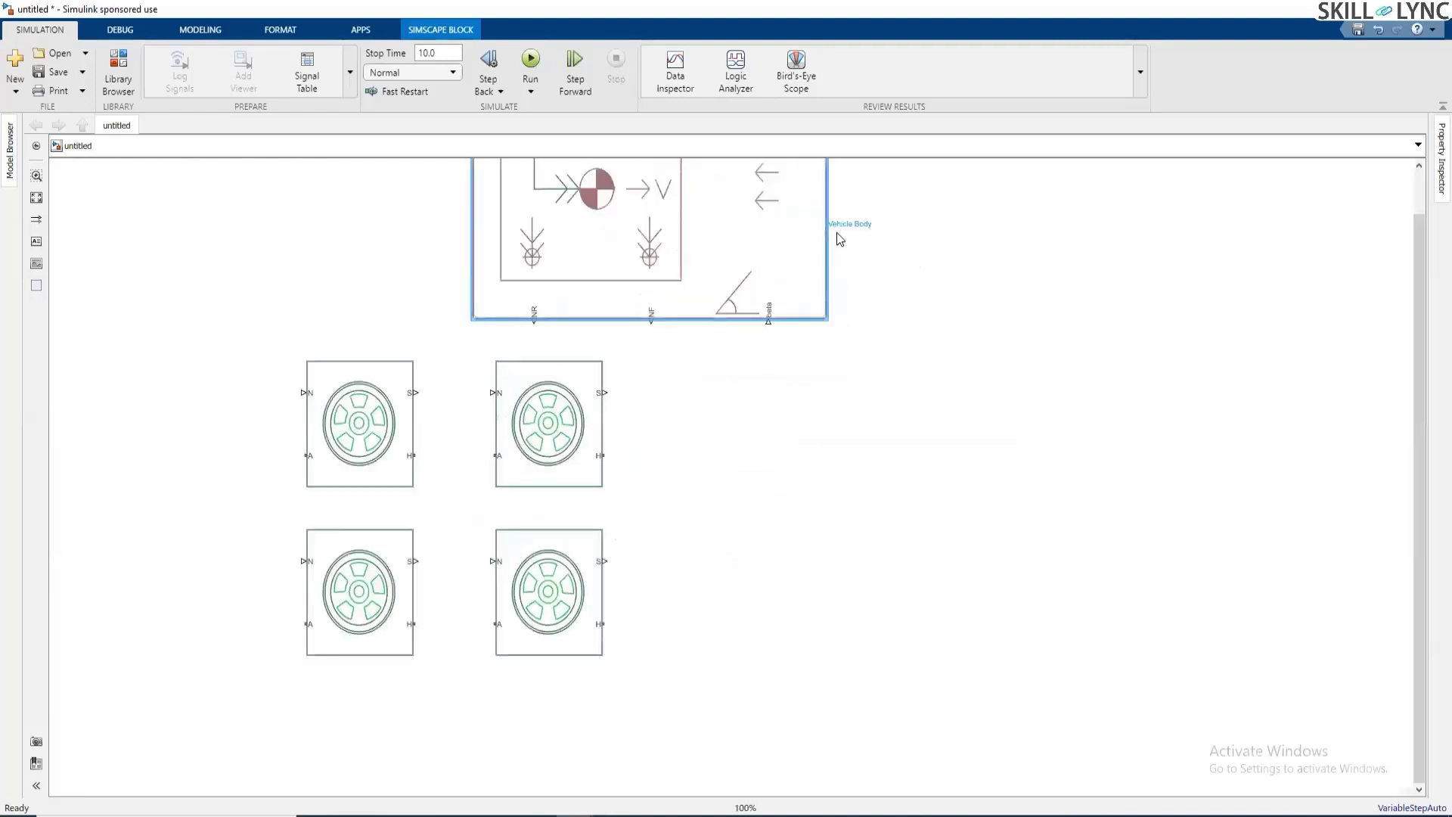
{"action": "left_click_drag", "start_coordinate": [1076, 361], "coordinate": [1077, 498]}
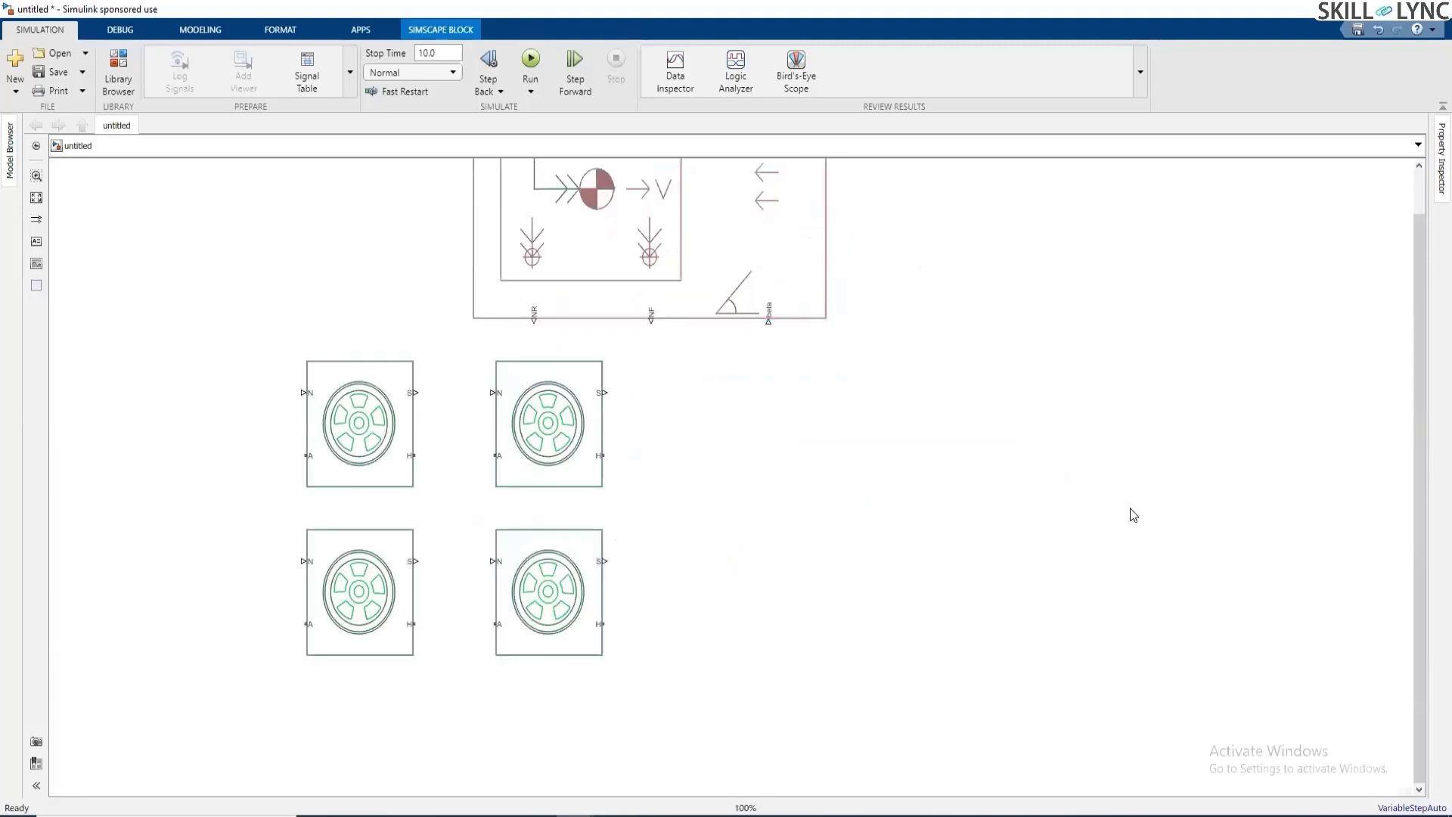
{"action": "left_click_drag", "start_coordinate": [1425, 770], "coordinate": [1417, 726]}
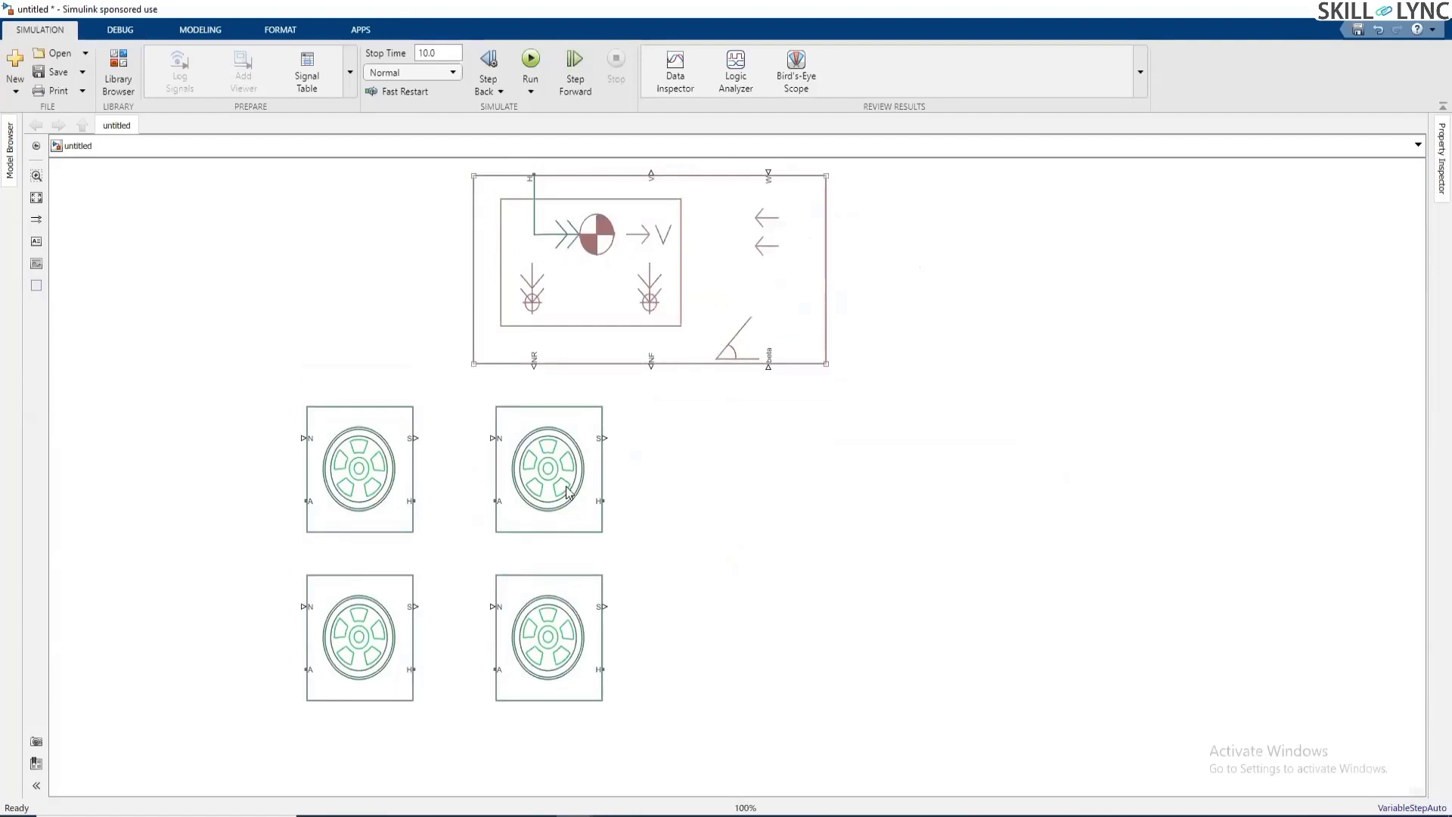
{"action": "left_click", "coordinate": [536, 472]}
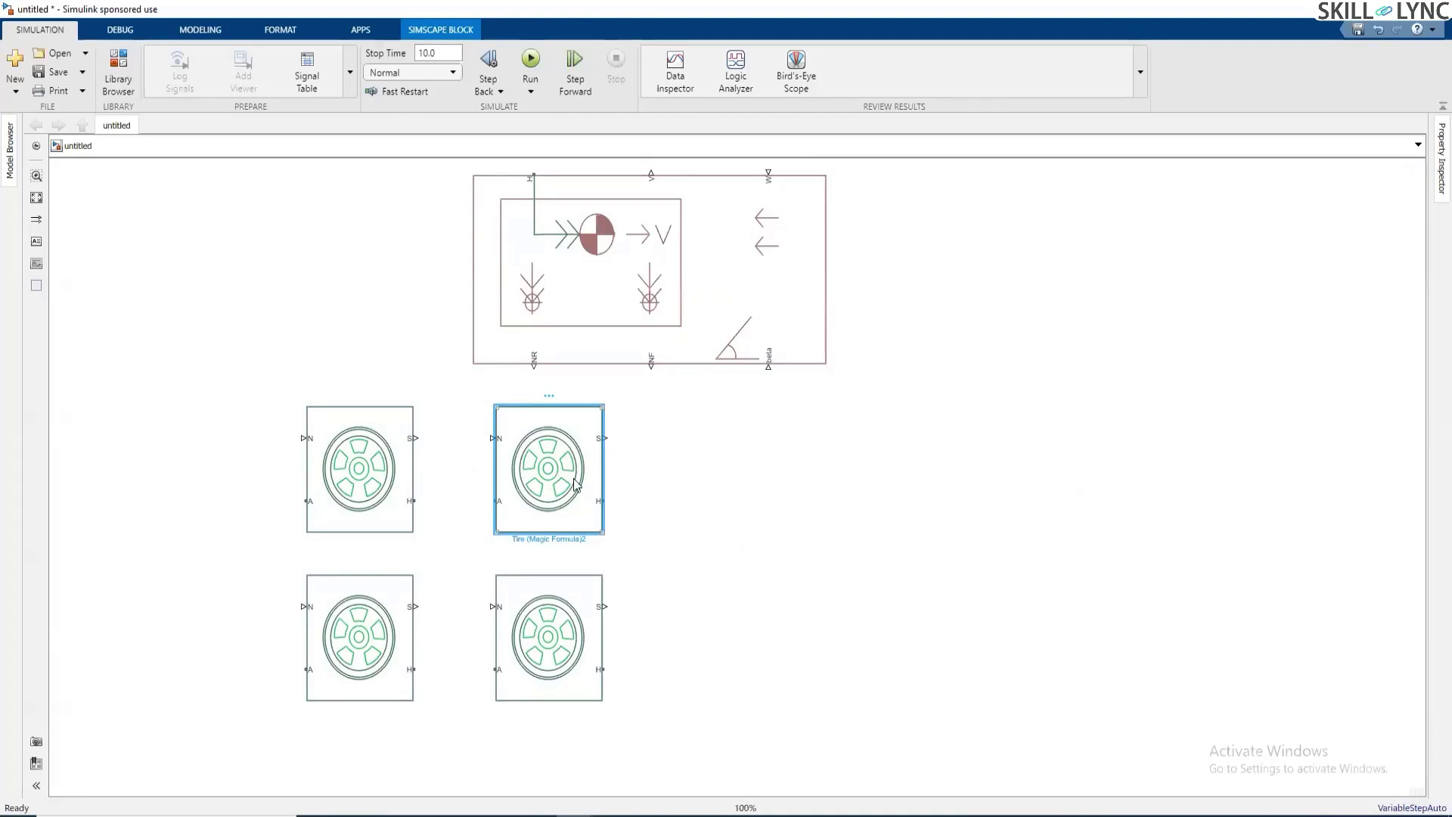
- Move both right-hand tires further right and shift the Vehicle Body block slightly right
{"action": "left_click_drag", "start_coordinate": [576, 485], "coordinate": [648, 485]}
{"action": "left_click_drag", "start_coordinate": [564, 645], "coordinate": [637, 645]}
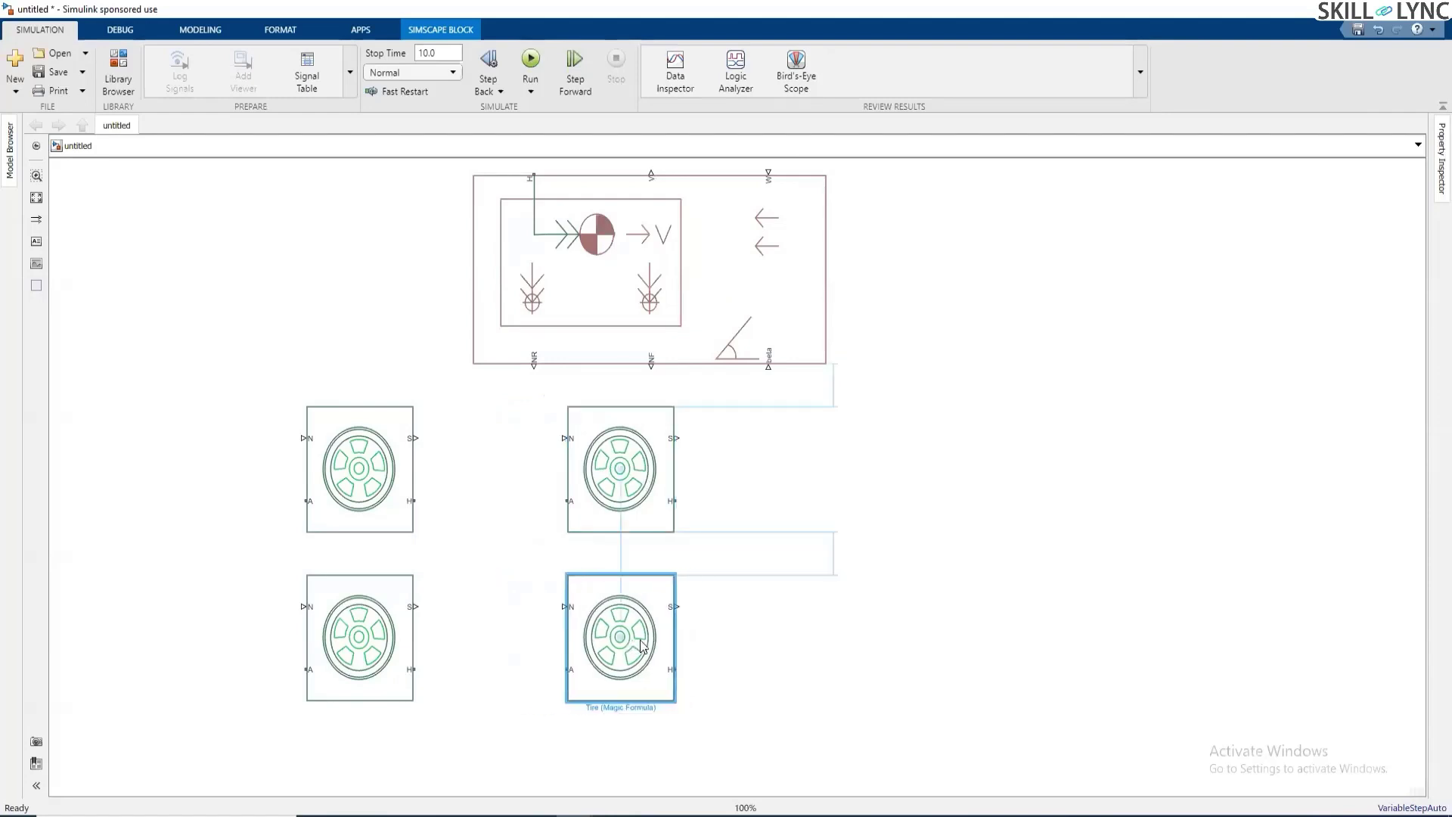
{"action": "left_click", "coordinate": [768, 601]}
{"action": "left_click", "coordinate": [533, 230]}
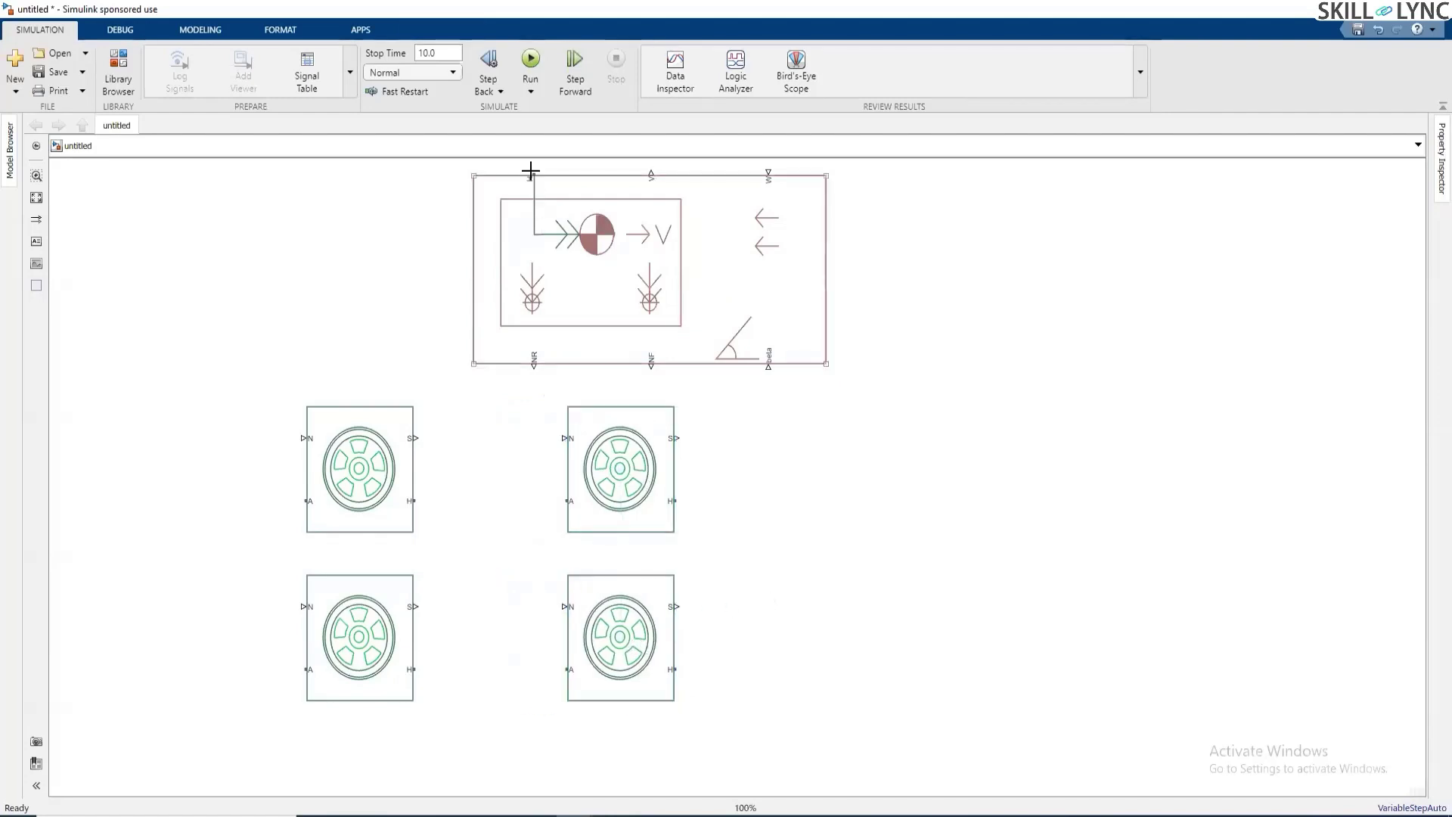
{"action": "left_click_drag", "start_coordinate": [560, 231], "coordinate": [584, 235]}
- Flip the upper-right and lower-right tire blocks horizontally so their ports face inward
{"action": "left_click", "coordinate": [605, 499]}
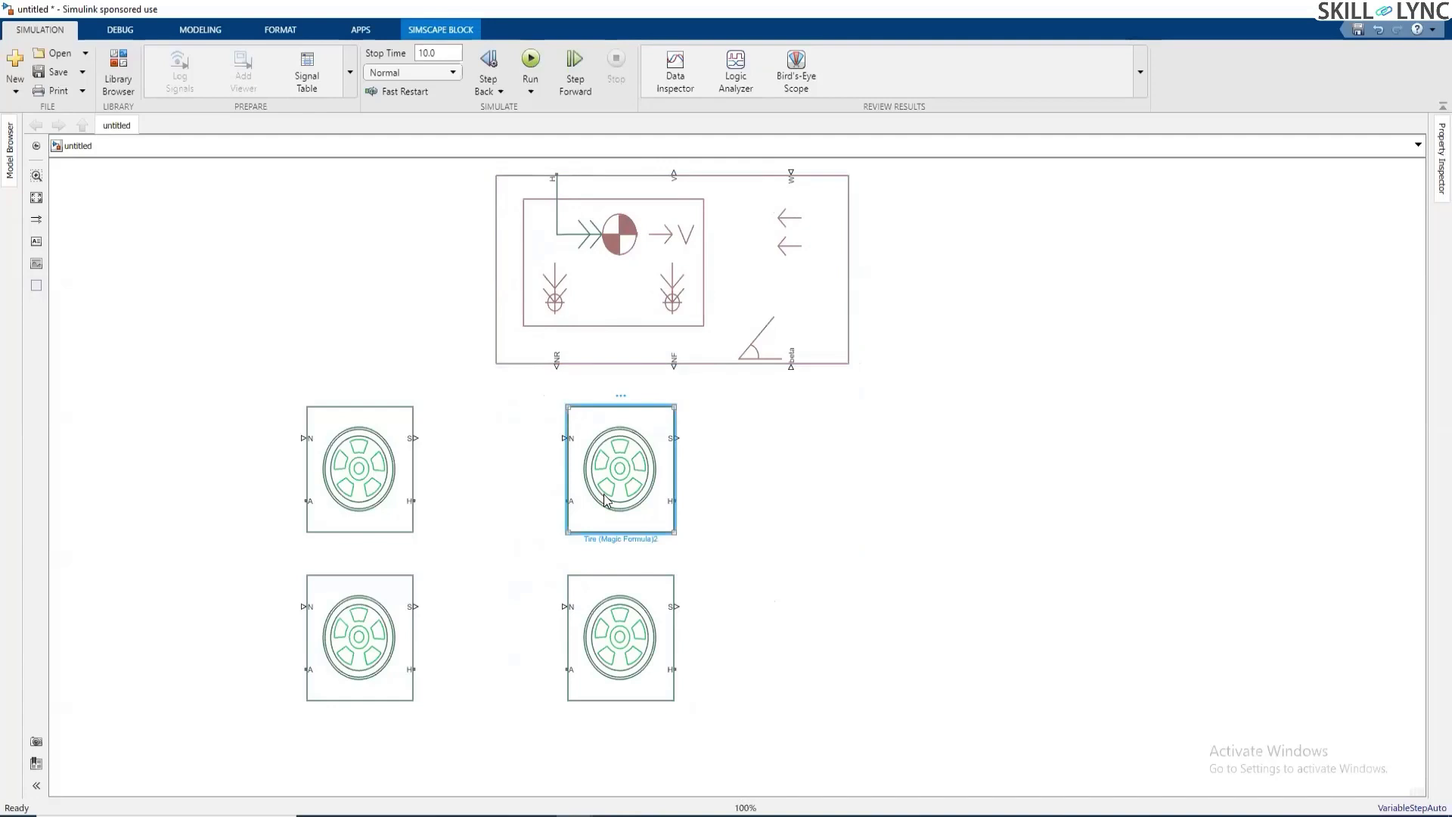
{"action": "key", "text": "ctrl+i"}
{"action": "left_click", "coordinate": [631, 622]}
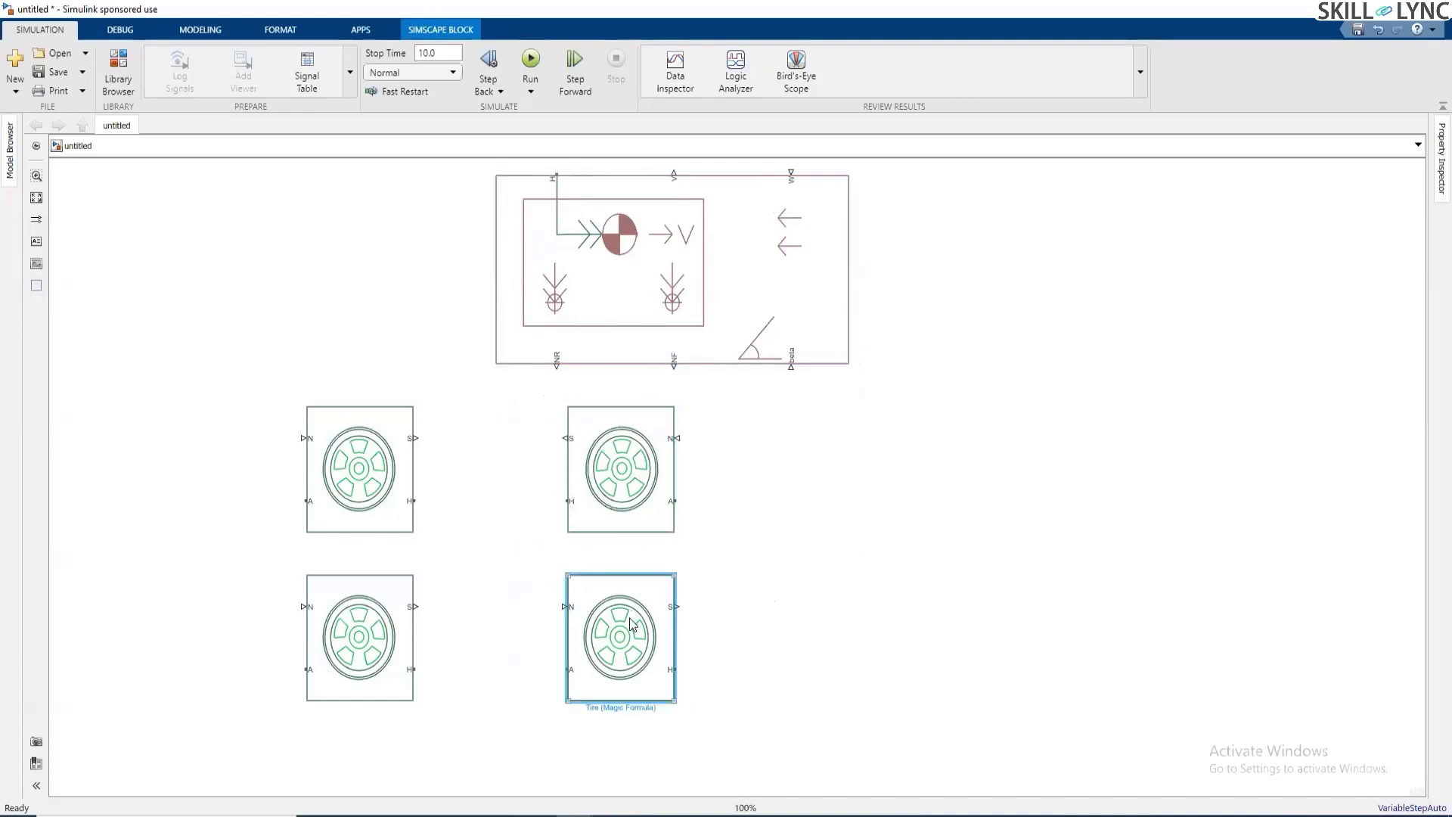
{"action": "key", "text": "ctrl+i"}
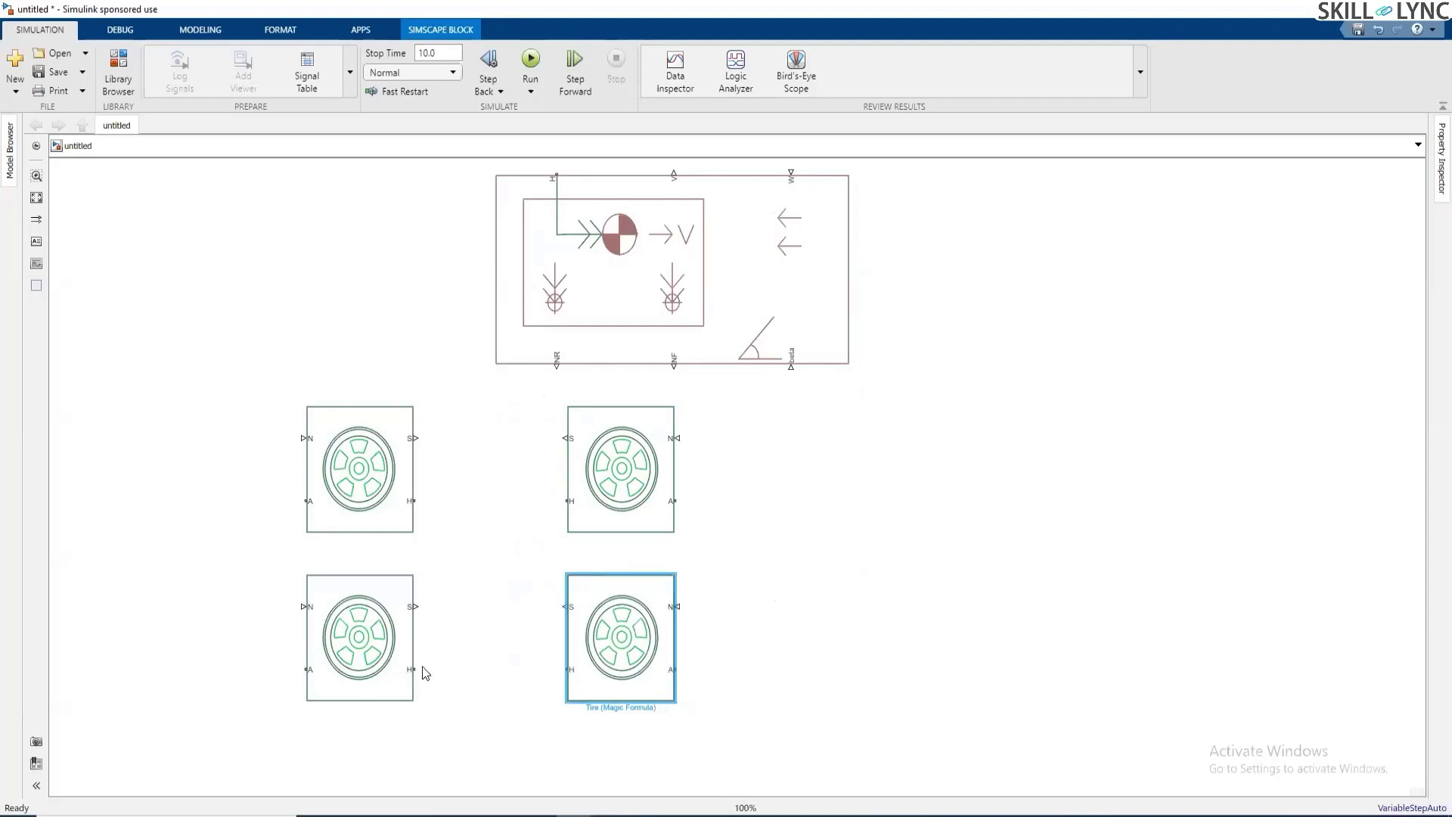
{"action": "left_click", "coordinate": [413, 501]}
- Wire the two top tires' H ports together and connect the Vehicle Body H port to that wire
{"action": "left_click", "coordinate": [568, 500]}
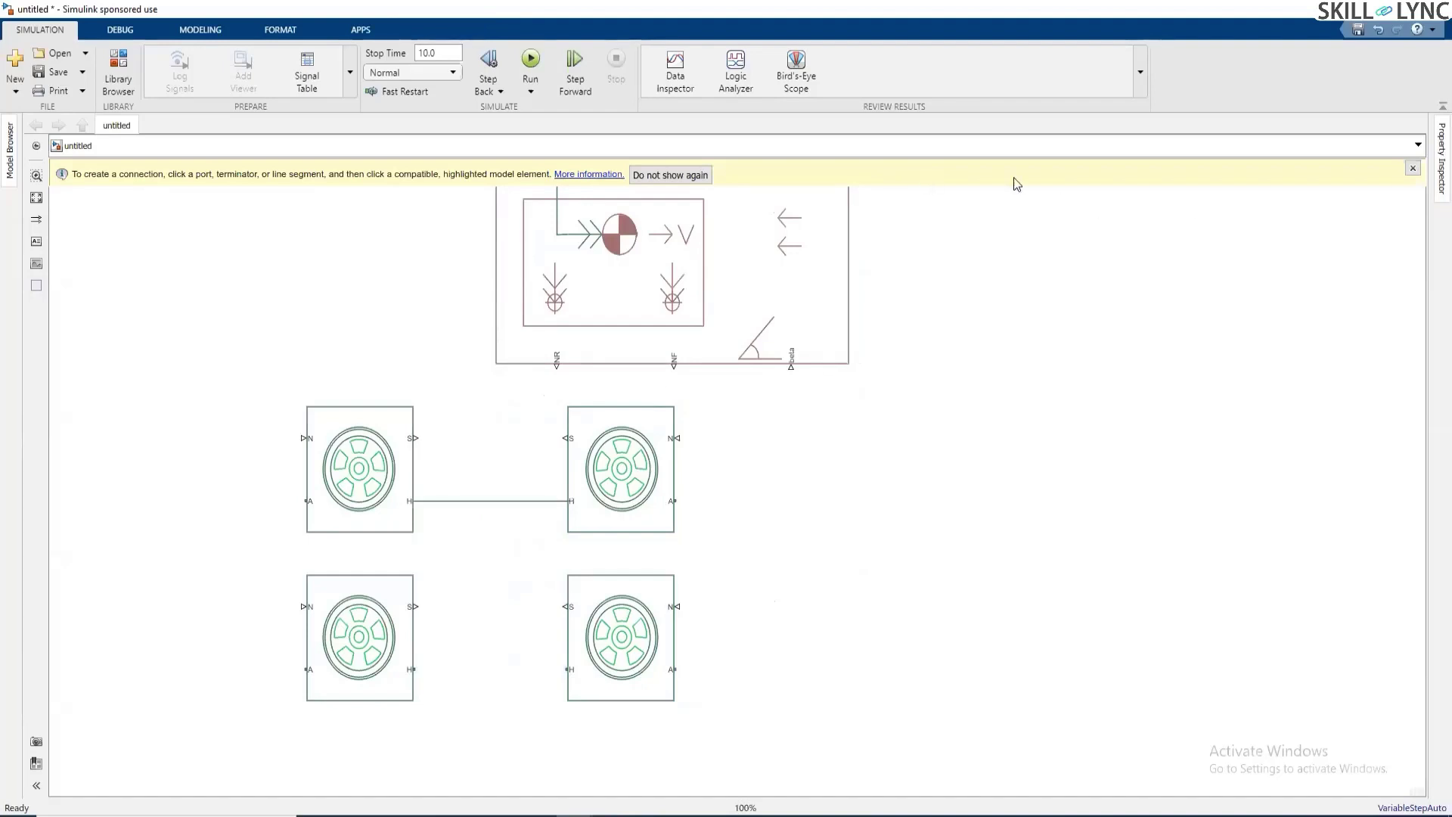
{"action": "left_click", "coordinate": [611, 267]}
{"action": "left_click", "coordinate": [944, 330]}
{"action": "scroll", "coordinate": [844, 306], "scroll_direction": "down", "scroll_amount": 3}
{"action": "mouse_move", "coordinate": [669, 258]}
{"action": "left_mouse_down"}
{"action": "mouse_move", "coordinate": [668, 289]}
{"action": "mouse_move", "coordinate": [673, 259]}
{"action": "left_mouse_up"}
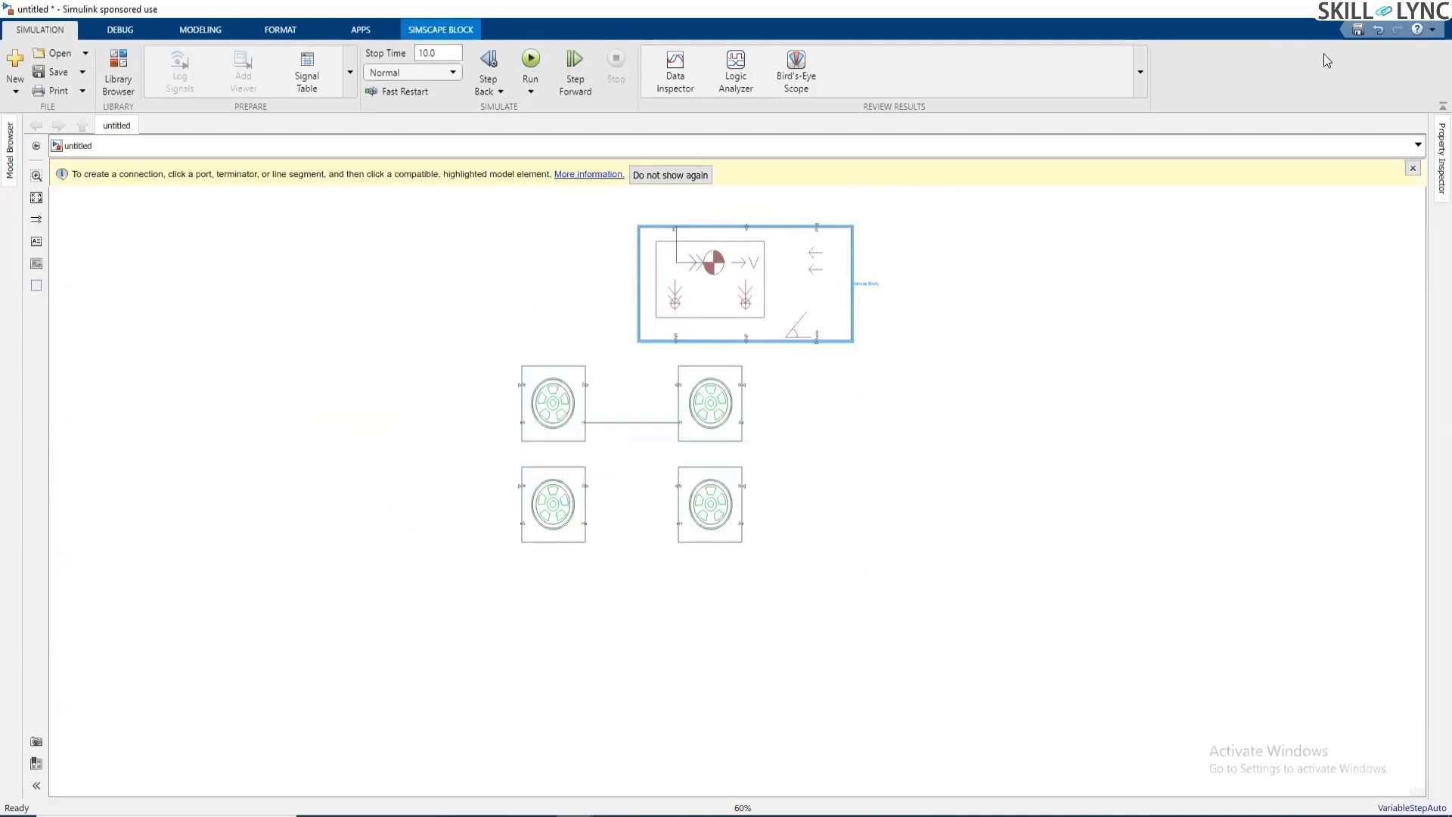
{"action": "left_click", "coordinate": [1413, 168]}
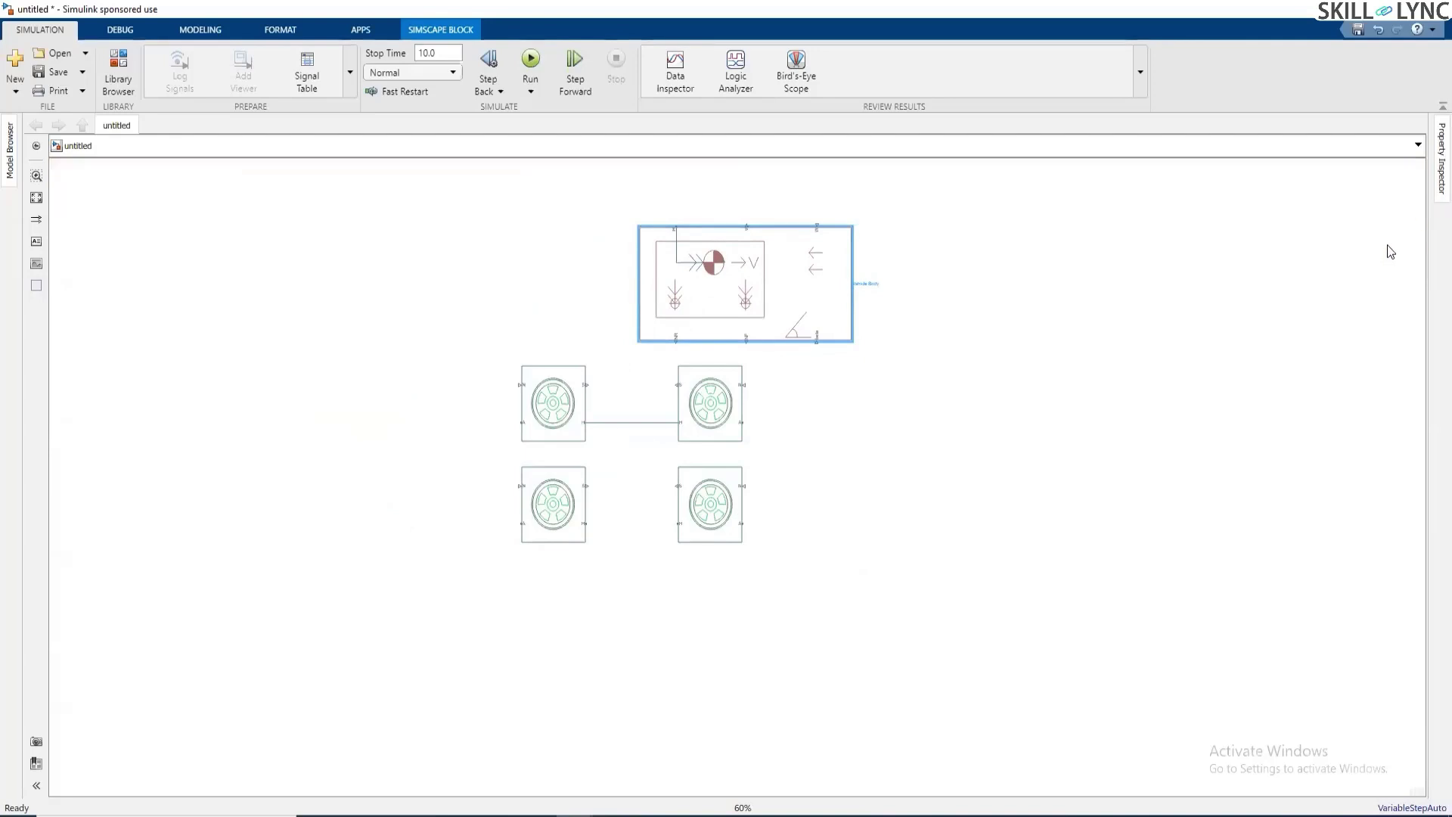
{"action": "mouse_move", "coordinate": [677, 227]}
{"action": "left_mouse_down"}
{"action": "mouse_move", "coordinate": [636, 220]}
{"action": "mouse_move", "coordinate": [613, 295]}
{"action": "mouse_move", "coordinate": [623, 421]}
{"action": "left_mouse_up"}
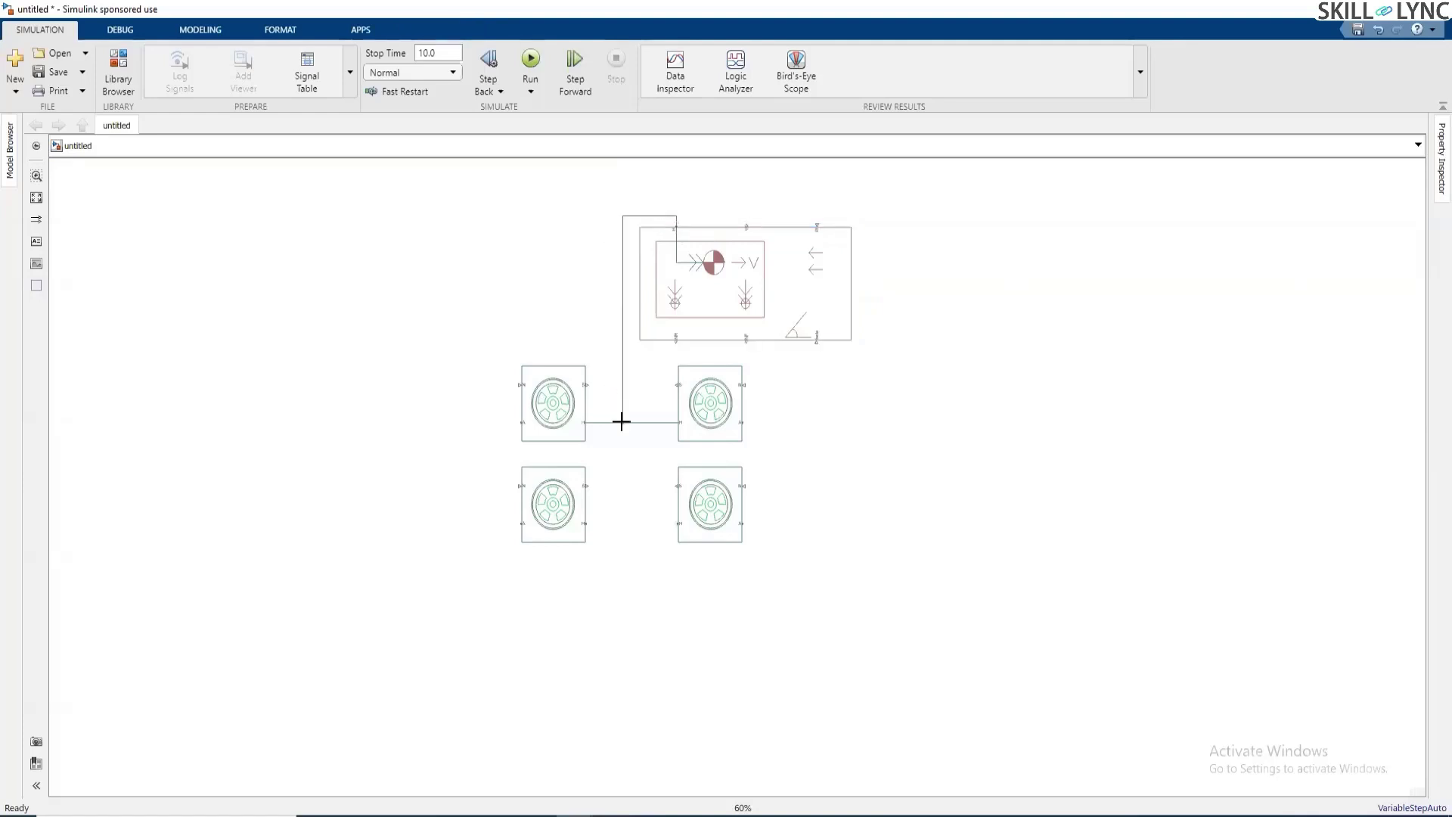
- Connect the lower-left and lower-right tires' H ports to the vertical wire
{"action": "scroll", "coordinate": [590, 386], "scroll_direction": "up", "scroll_amount": 3}
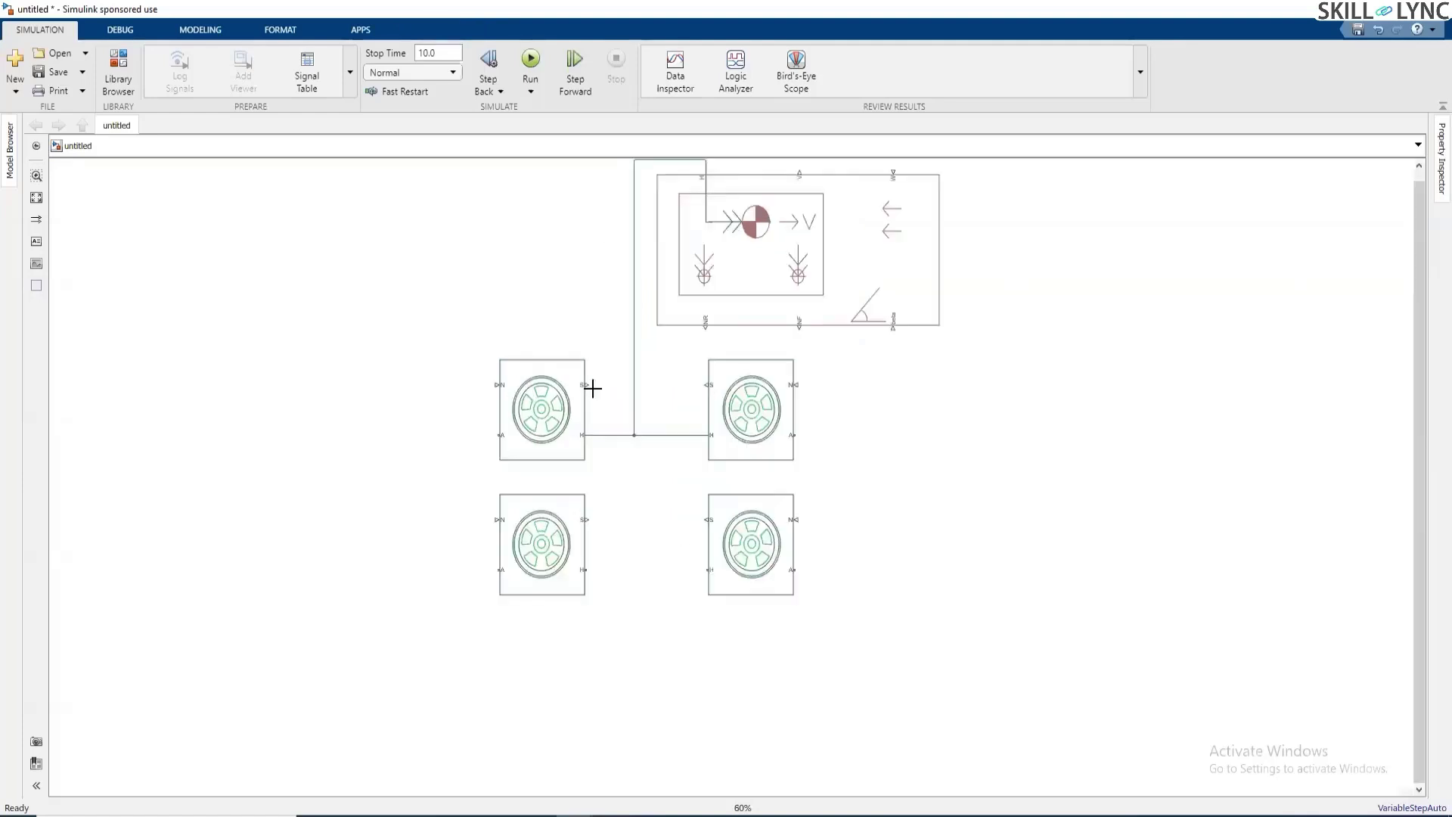
{"action": "left_click", "coordinate": [1420, 165]}
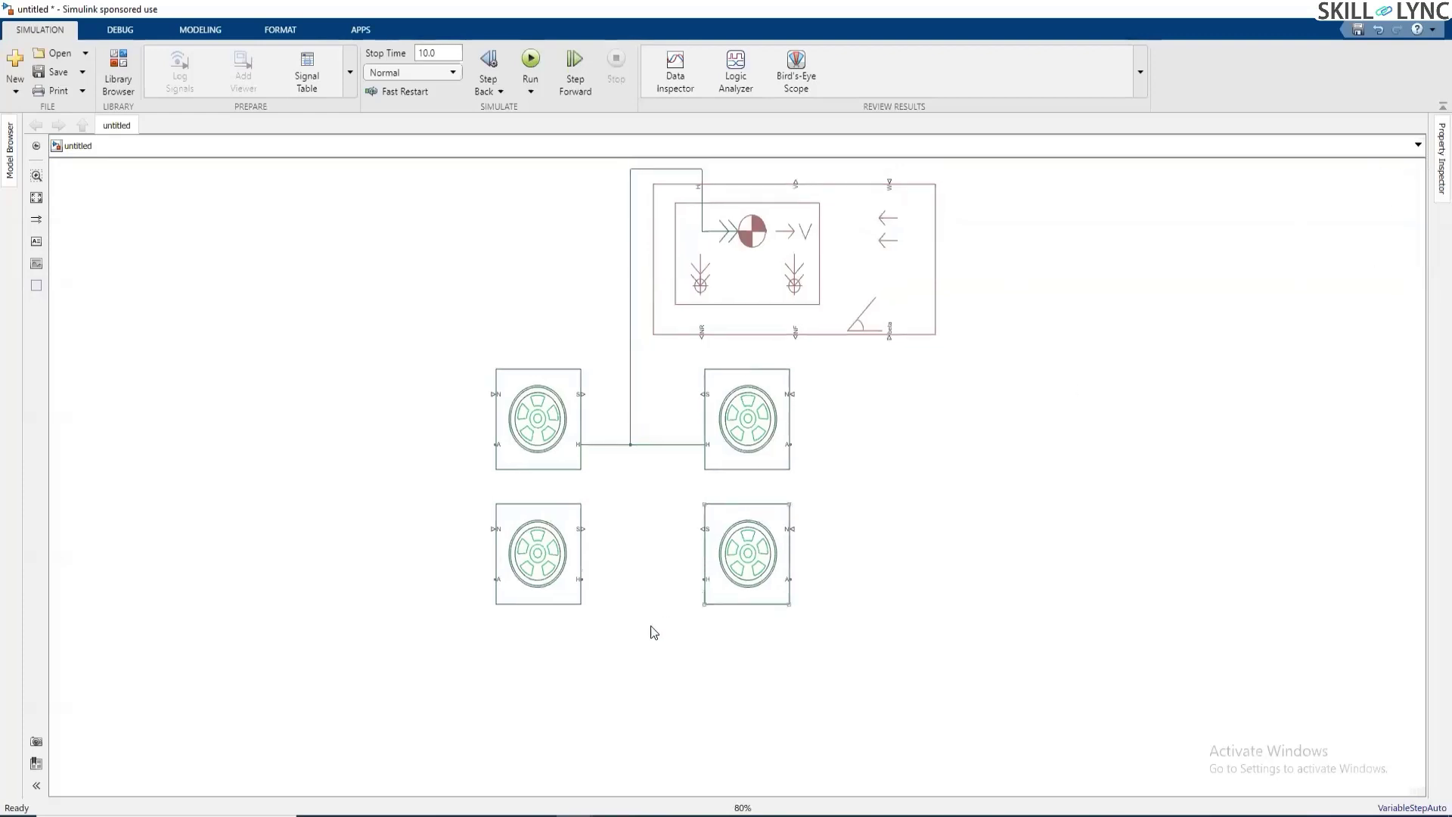
{"action": "left_click_drag", "start_coordinate": [584, 577], "coordinate": [630, 447]}
{"action": "left_click_drag", "start_coordinate": [703, 579], "coordinate": [631, 578]}
{"action": "left_click", "coordinate": [711, 248]}
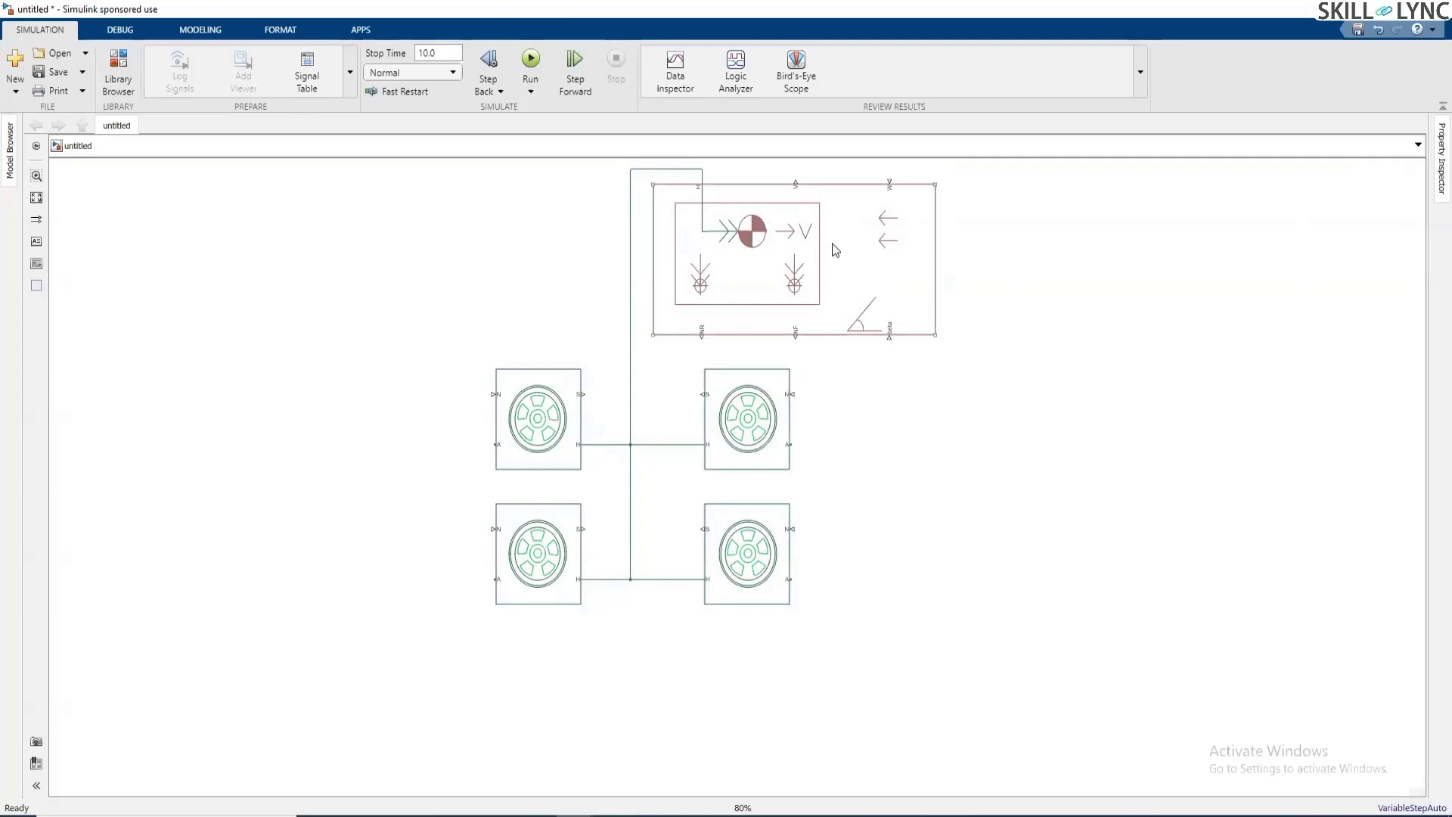
{"action": "left_click", "coordinate": [549, 419]}
- Open the top-left tire's parameters and set Parameterize by to Load-dependent Magic Formula coefficients
{"action": "double_click", "coordinate": [549, 419]}
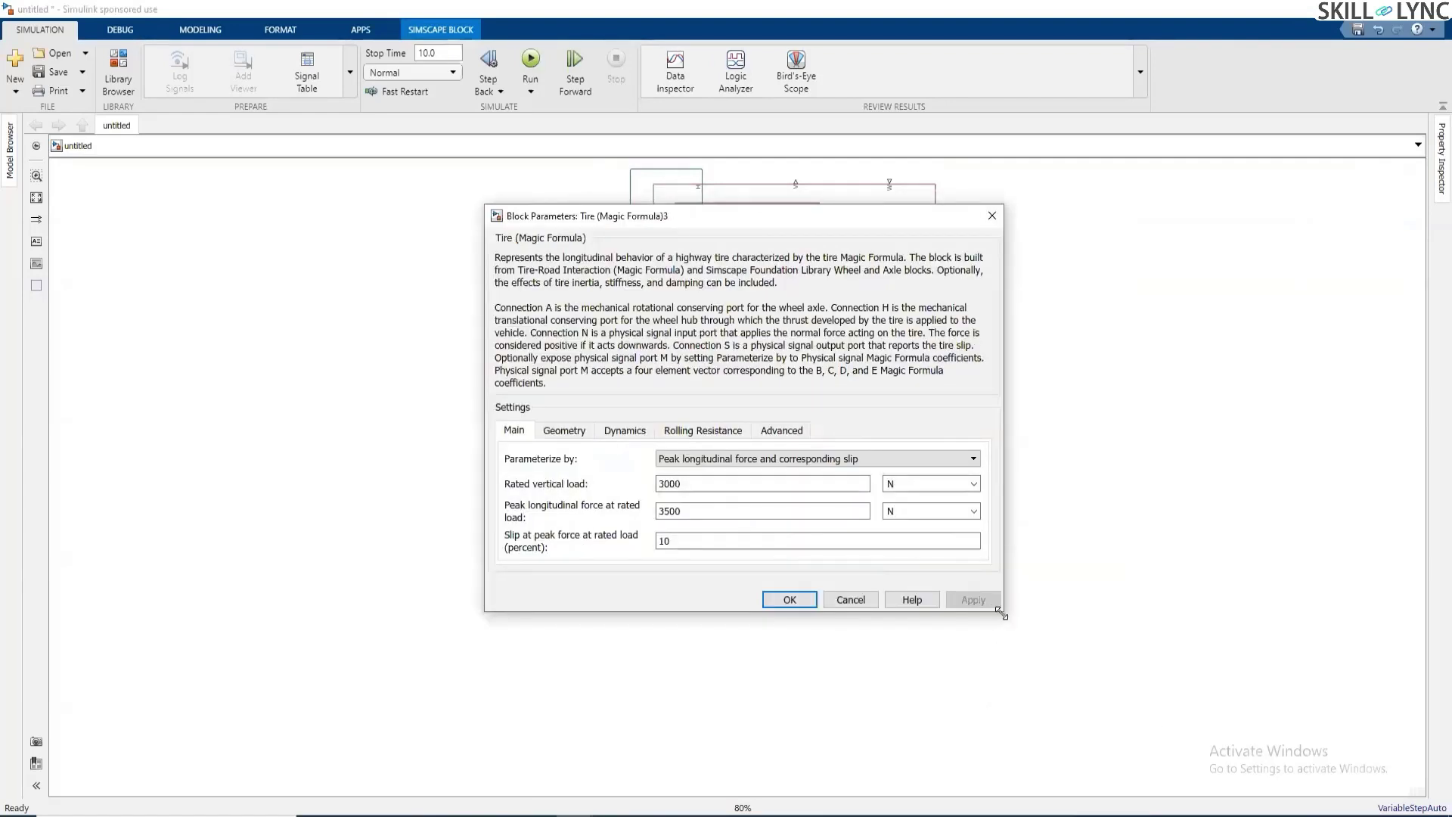
{"action": "left_click_drag", "start_coordinate": [1002, 613], "coordinate": [1163, 720]}
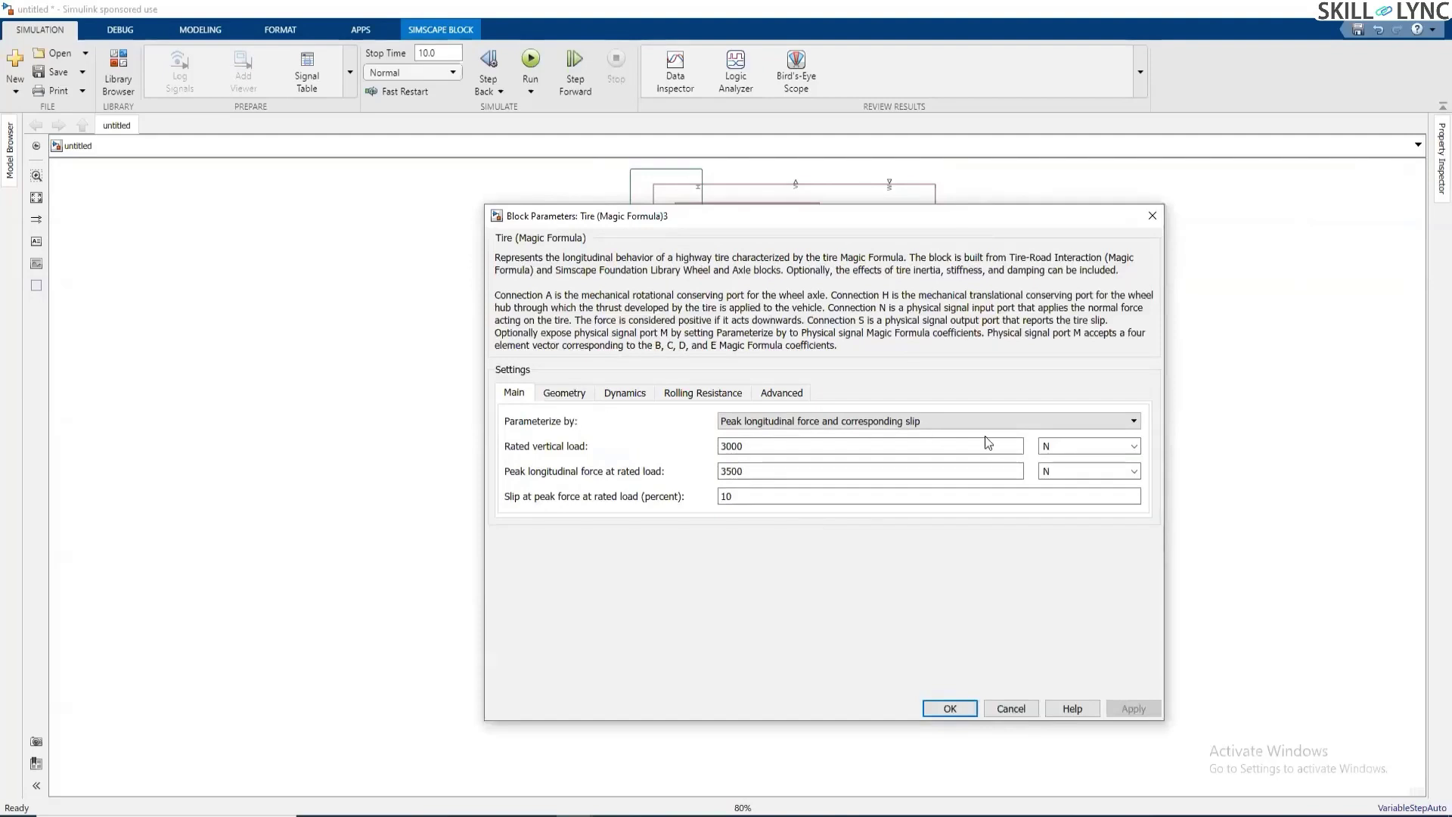
{"action": "left_click", "coordinate": [901, 421]}
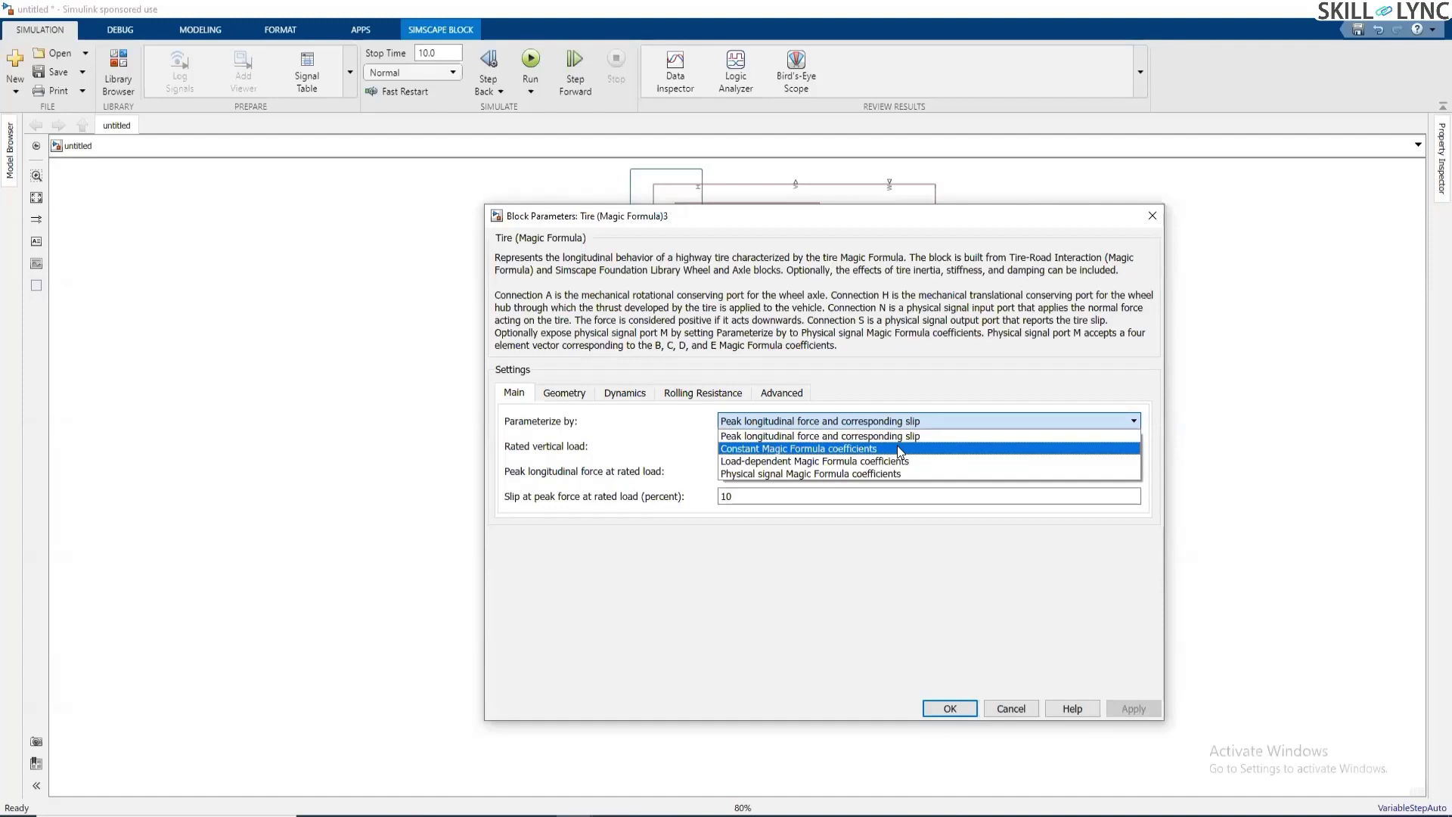
{"action": "left_click", "coordinate": [900, 449]}
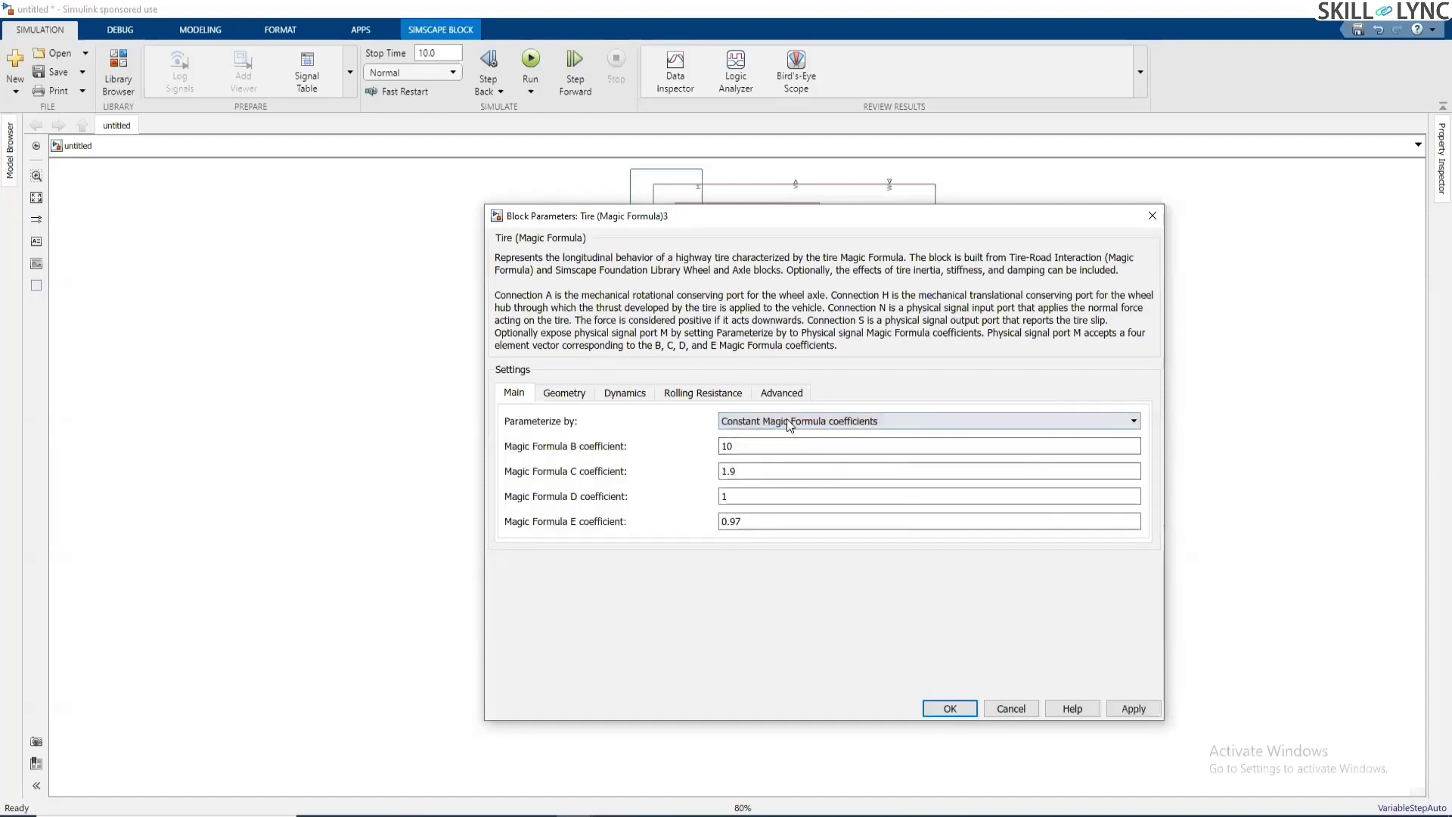
{"action": "left_click", "coordinate": [863, 420]}
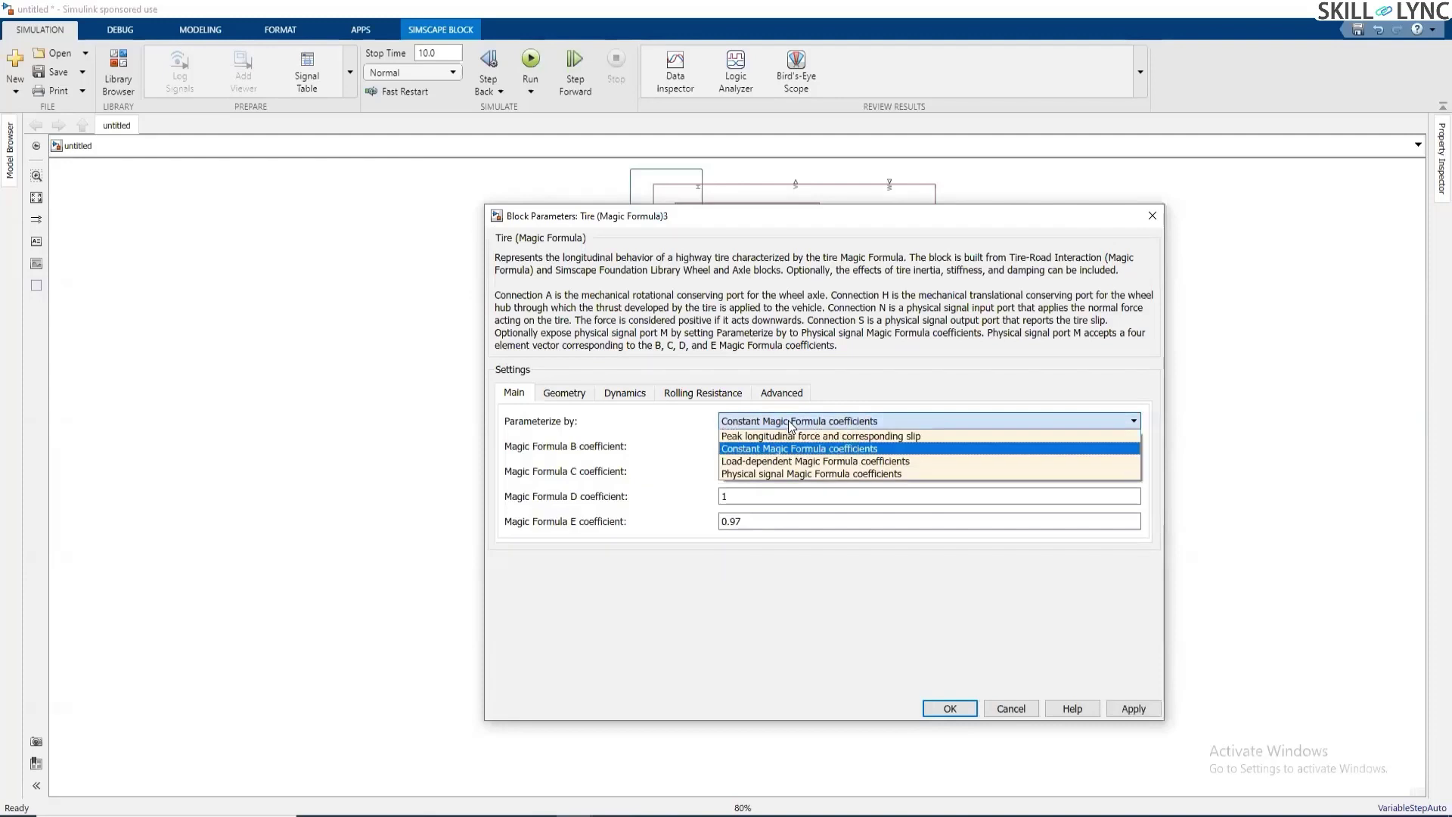
{"action": "left_click", "coordinate": [807, 461]}
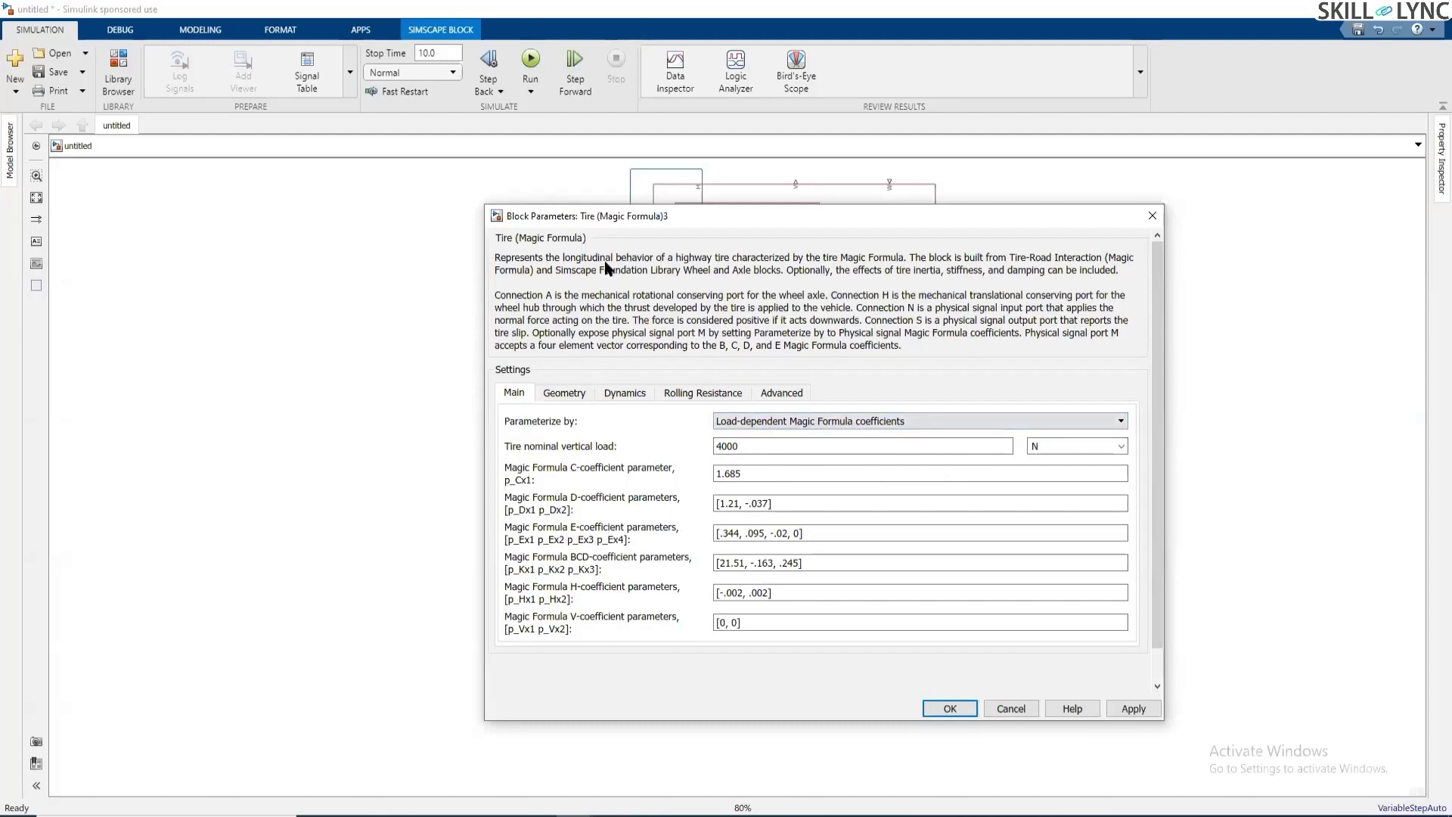
- Set the tire's Dynamics compliance to Specify stiffness and damping
{"action": "left_click", "coordinate": [565, 392]}
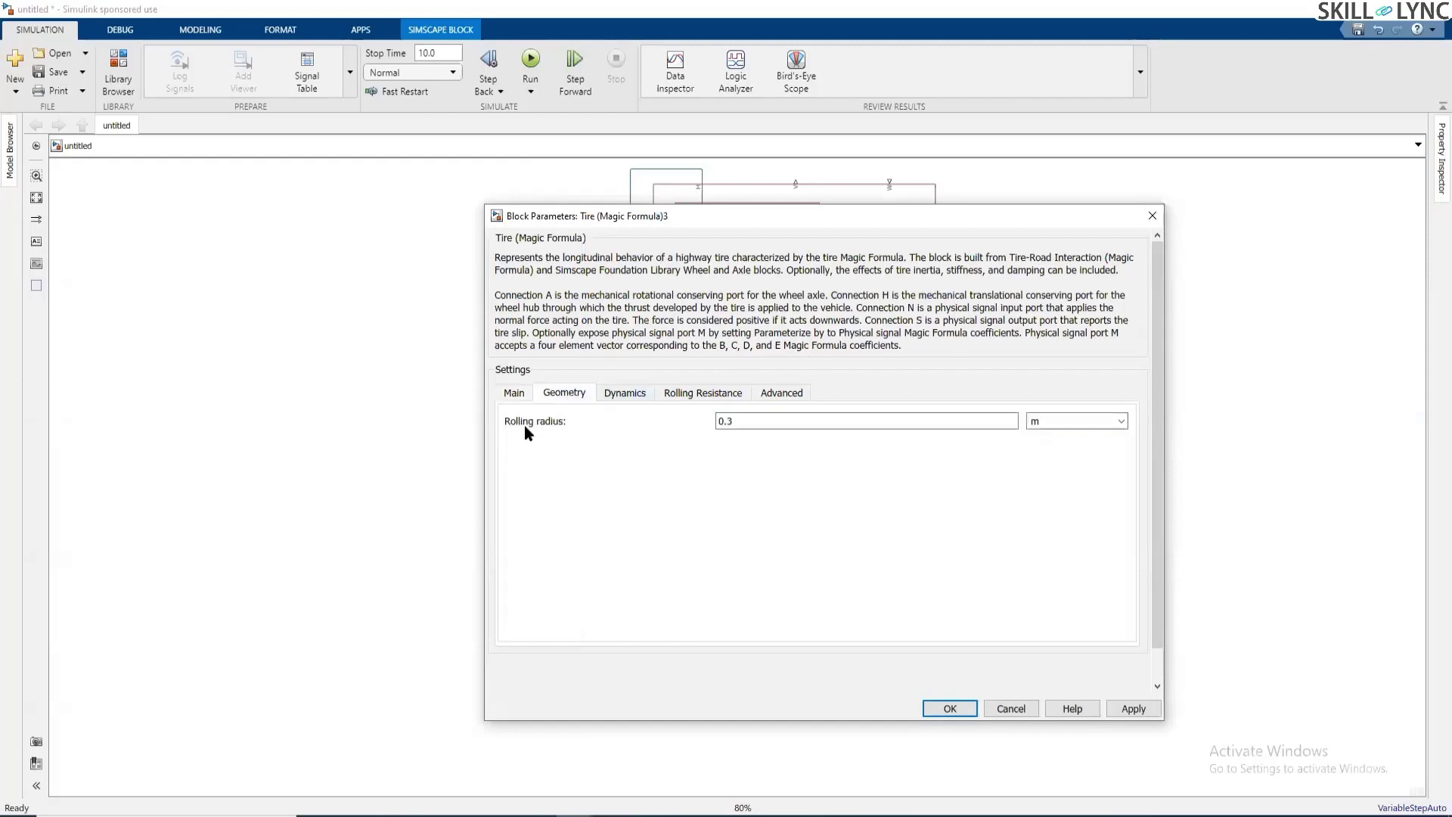
{"action": "left_click", "coordinate": [624, 393]}
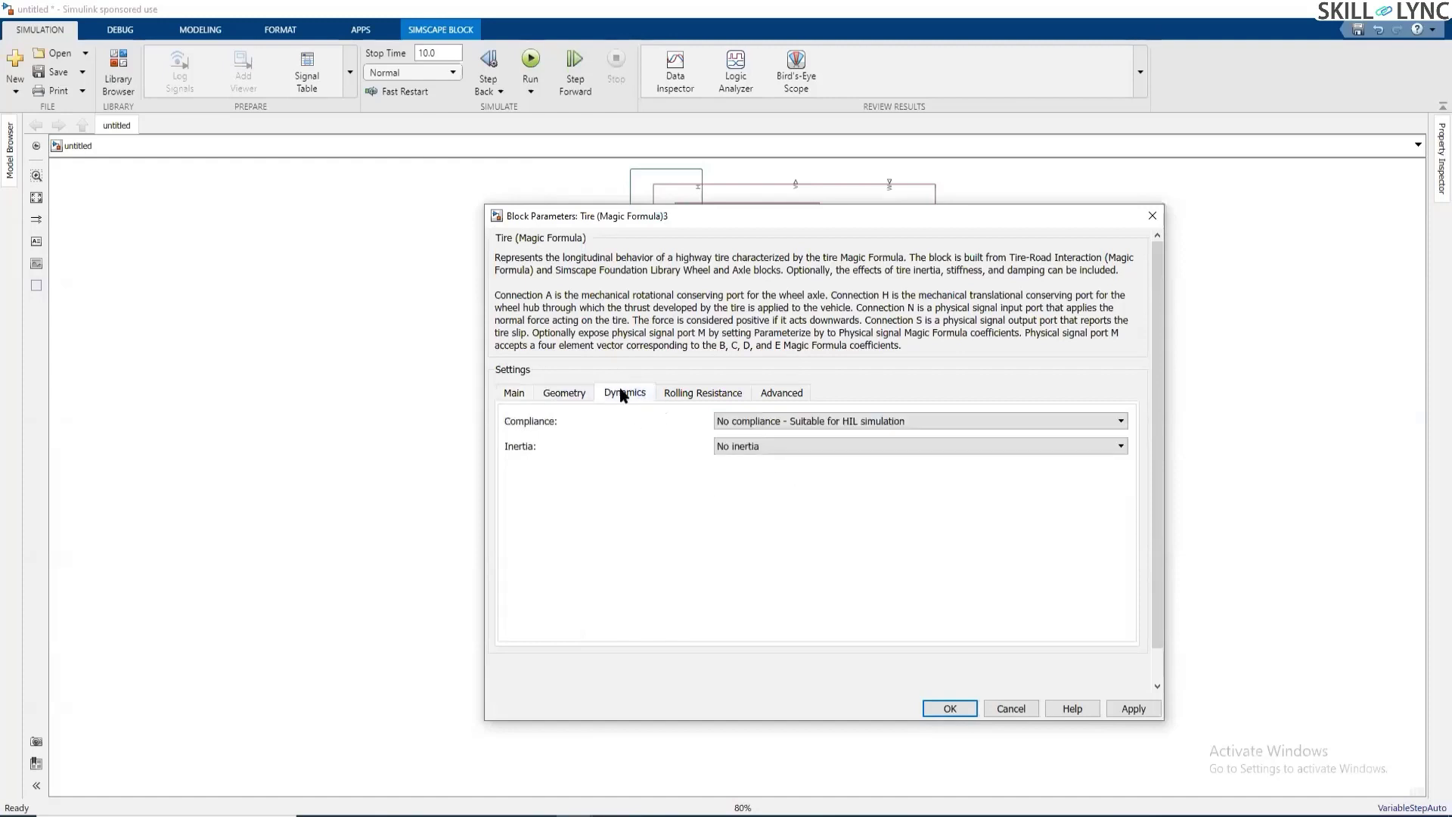
{"action": "left_click", "coordinate": [870, 421]}
{"action": "left_click", "coordinate": [862, 448]}
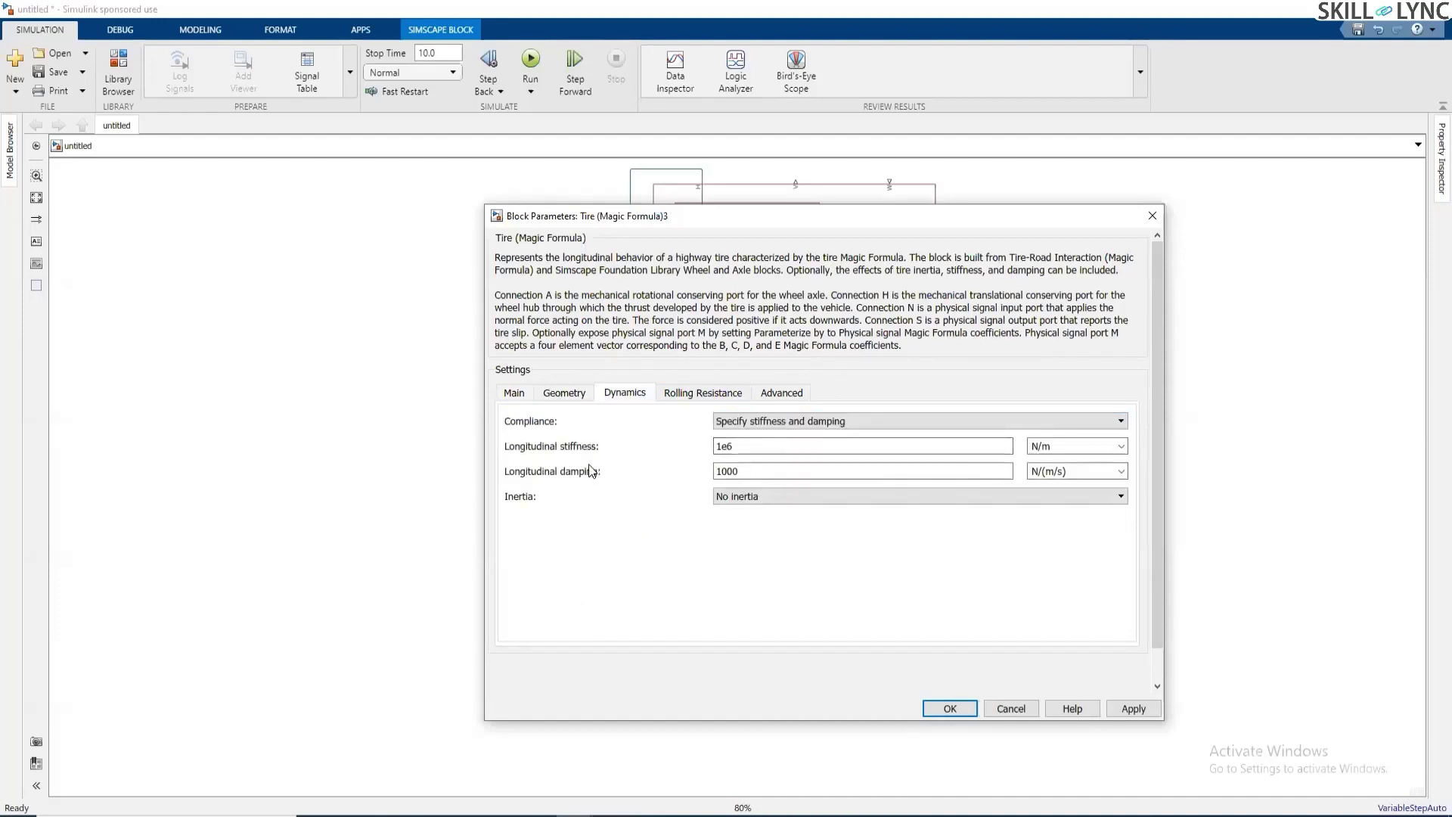
- Turn rolling resistance on with constant coefficient 0.015 and accept the tire parameters
{"action": "left_click", "coordinate": [703, 392]}
{"action": "left_click", "coordinate": [772, 422]}
{"action": "left_click", "coordinate": [770, 448]}
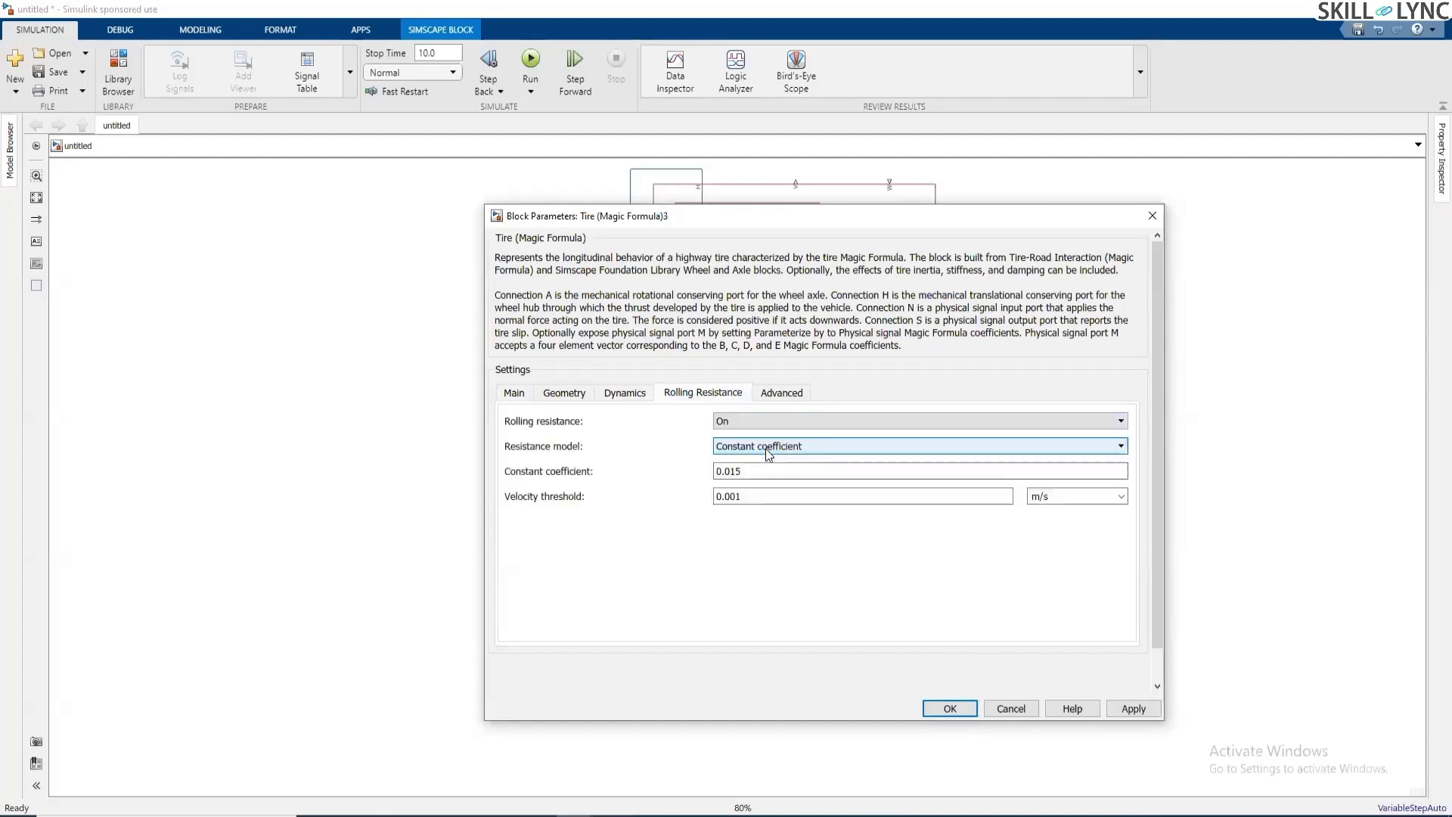
{"action": "double_click", "coordinate": [775, 471]}
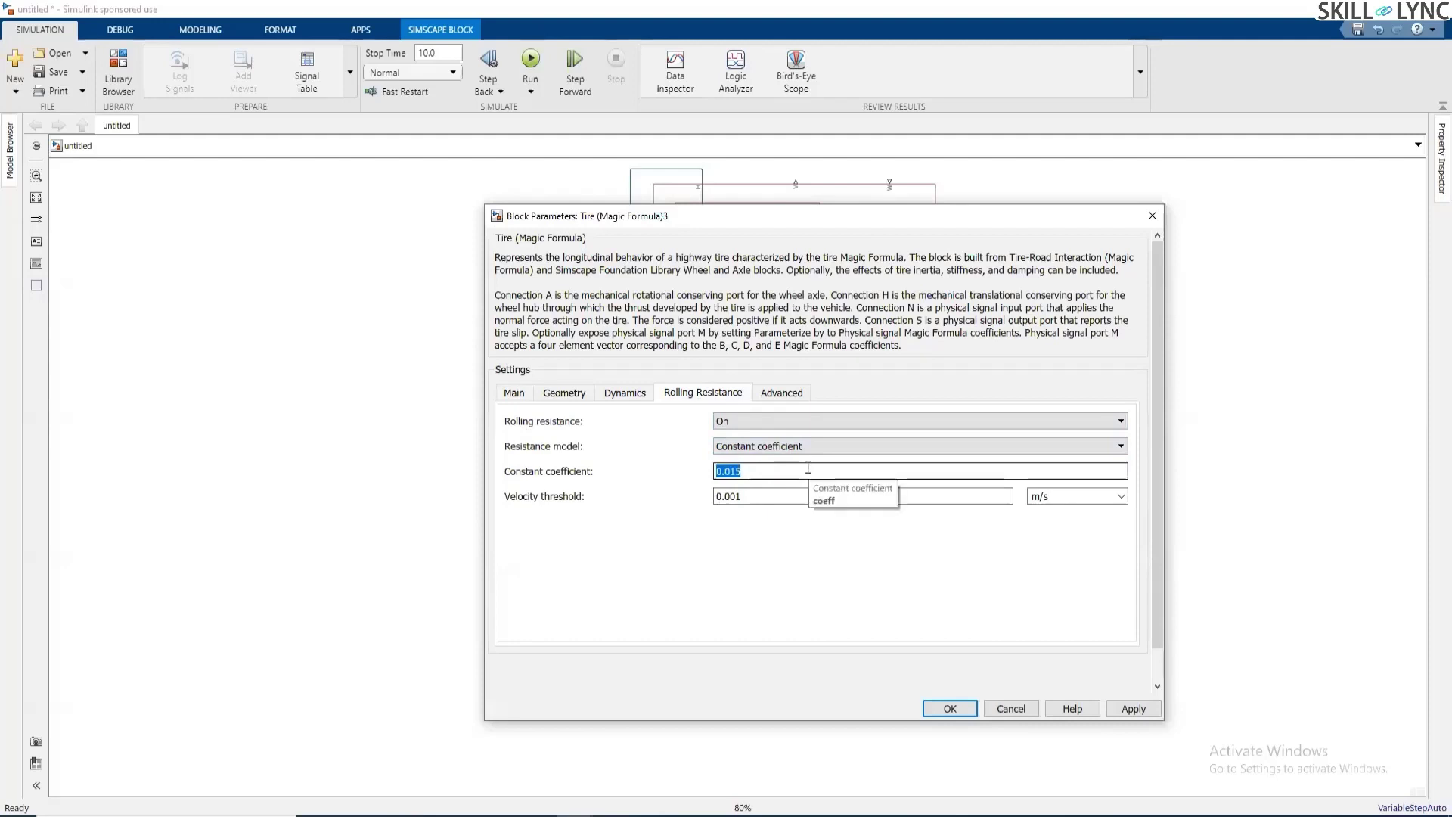
{"action": "left_click", "coordinate": [784, 392]}
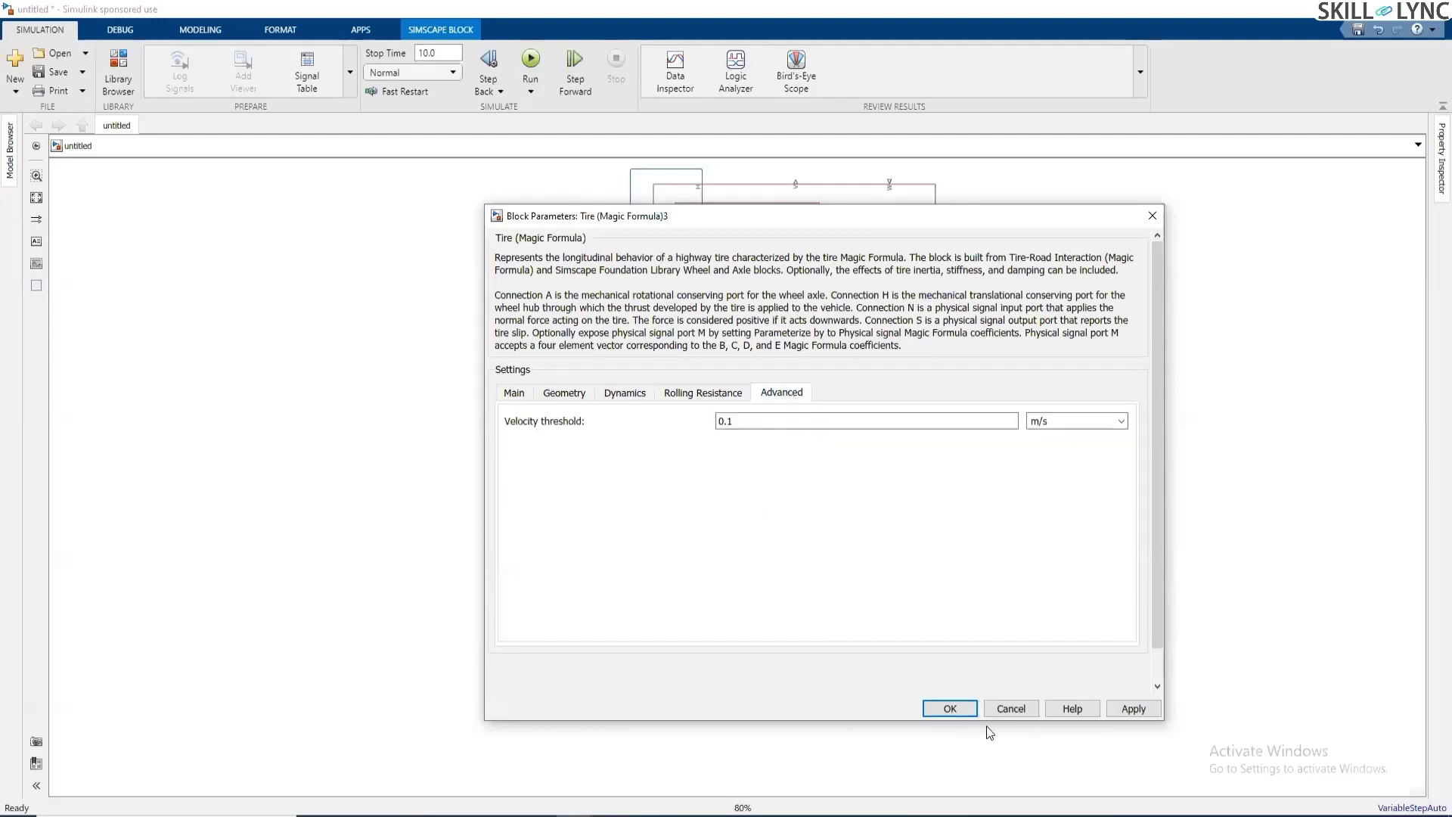
{"action": "left_click", "coordinate": [950, 709]}
{"action": "left_click", "coordinate": [912, 469]}
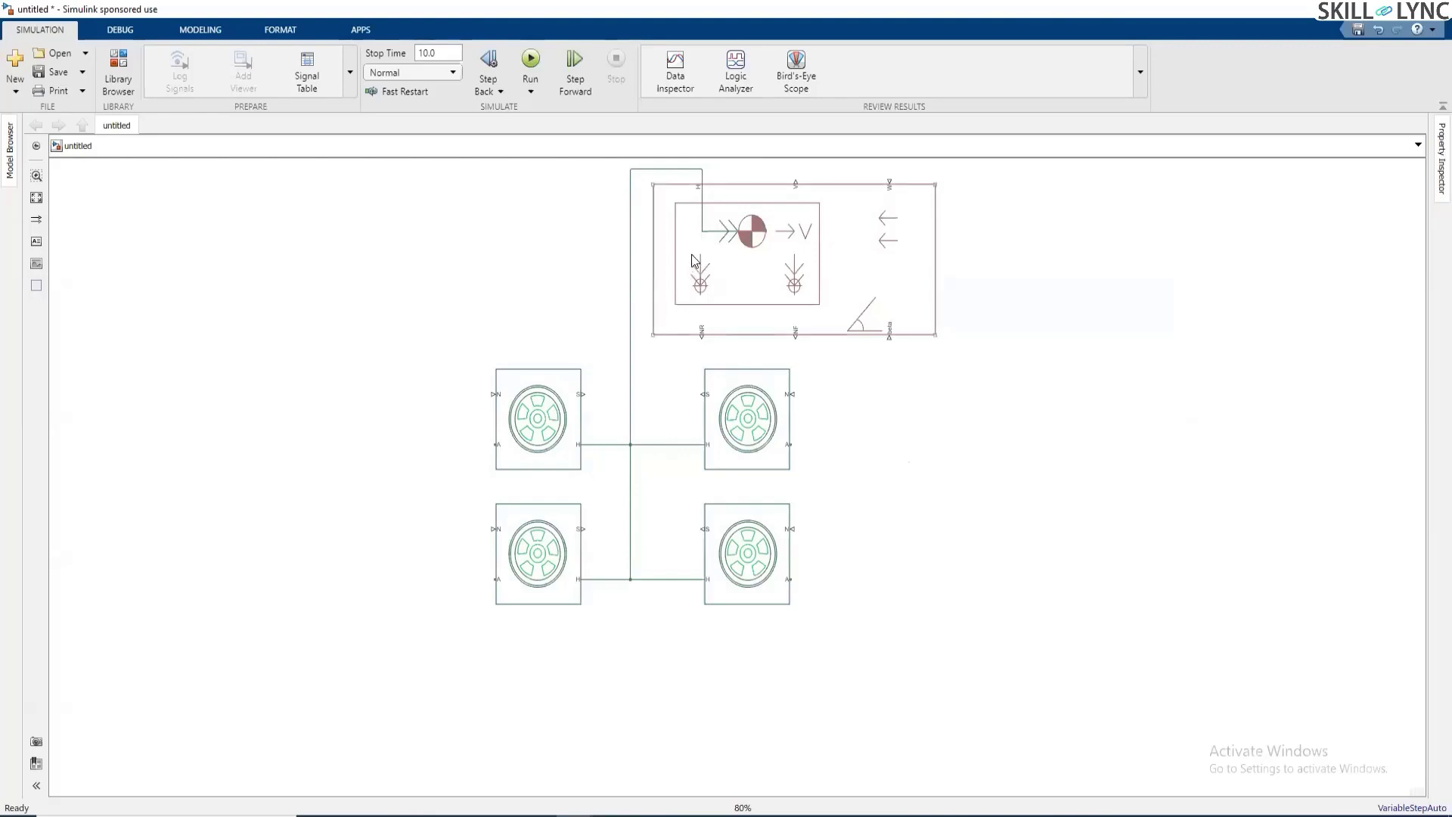
- Open the Vehicle Body parameters and check the Mass value of 1200
{"action": "left_click", "coordinate": [751, 254]}
{"action": "double_click", "coordinate": [751, 254]}
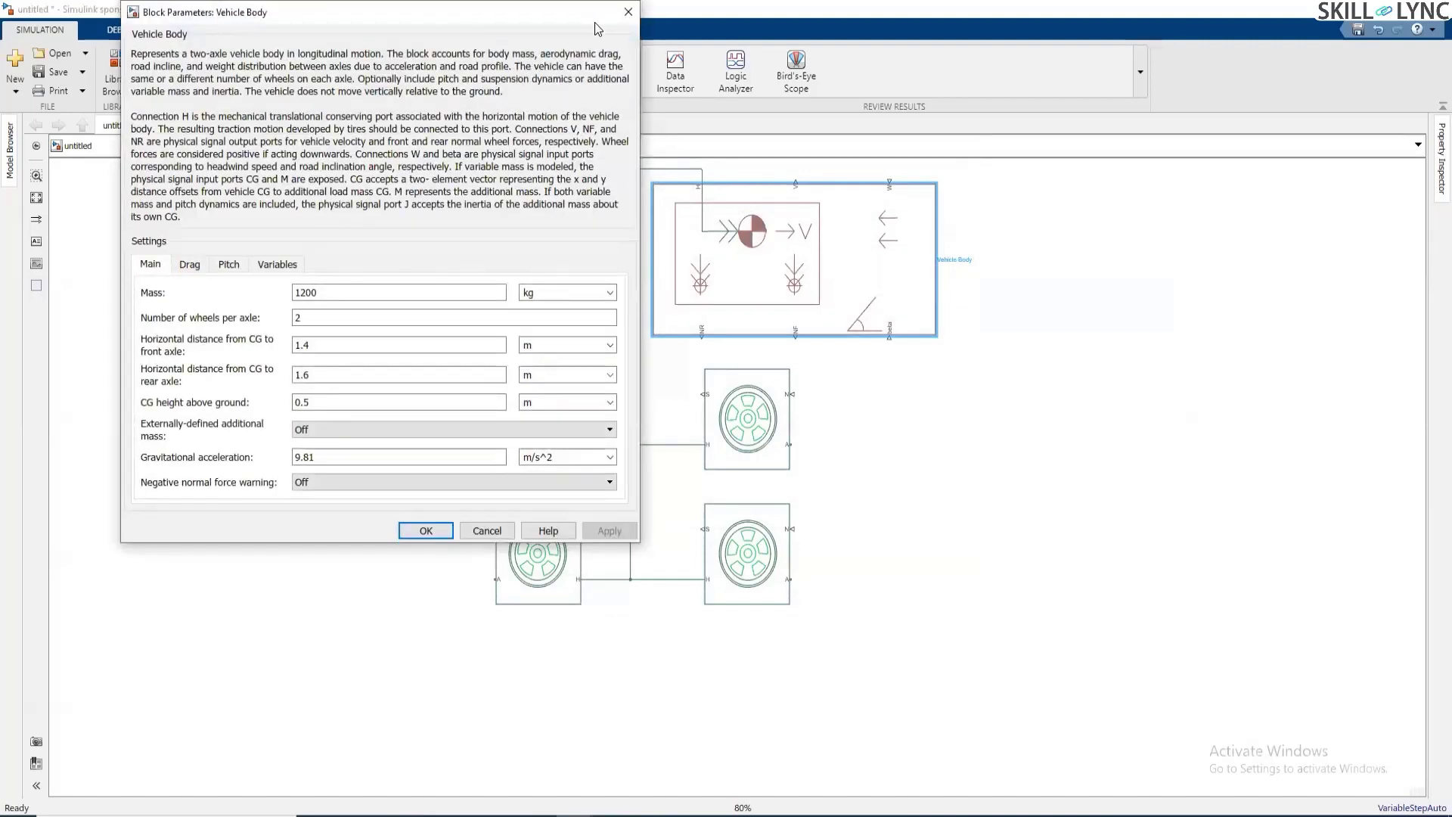
{"action": "left_click_drag", "start_coordinate": [596, 24], "coordinate": [857, 193]}
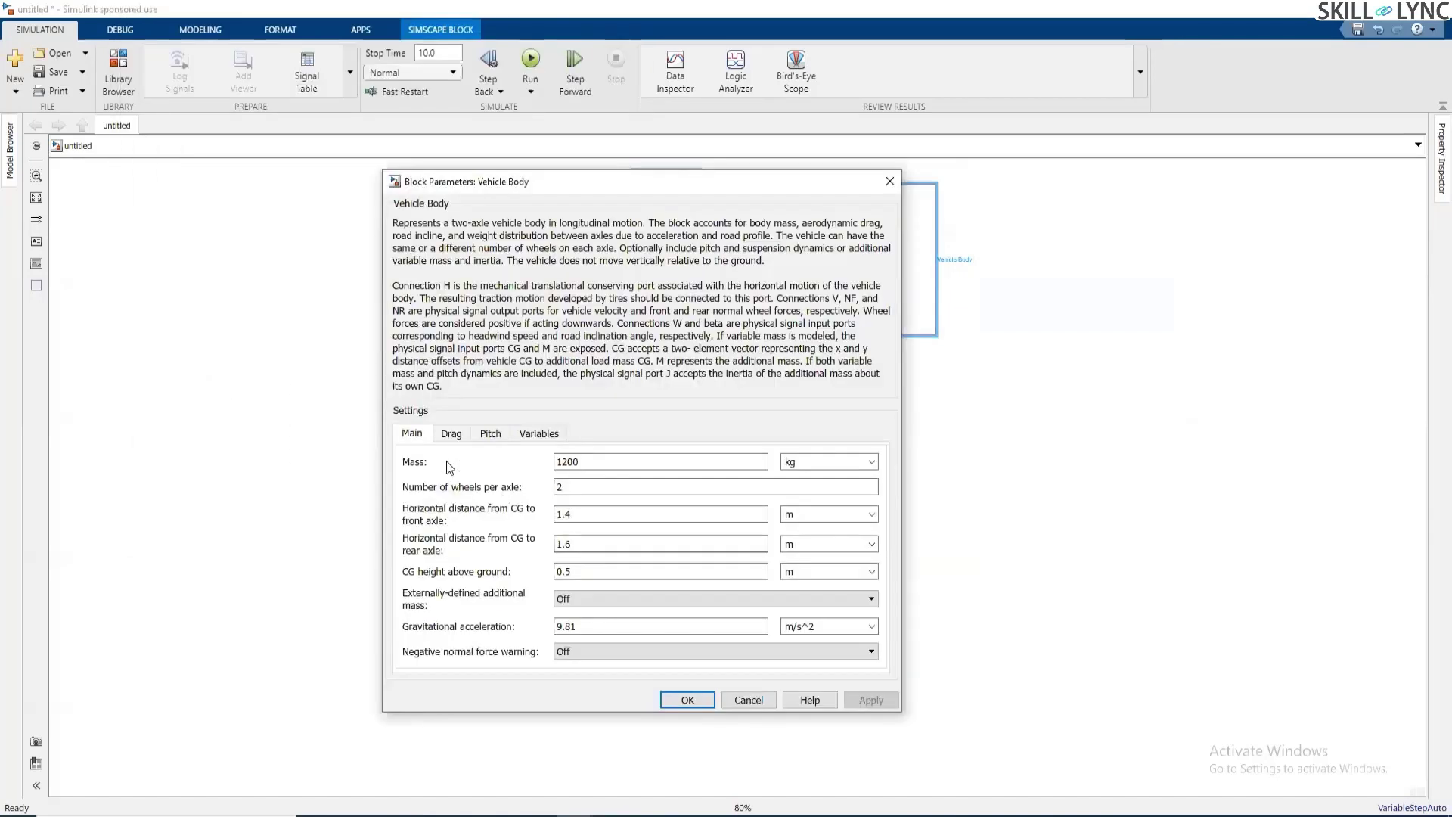
{"action": "double_click", "coordinate": [606, 462]}
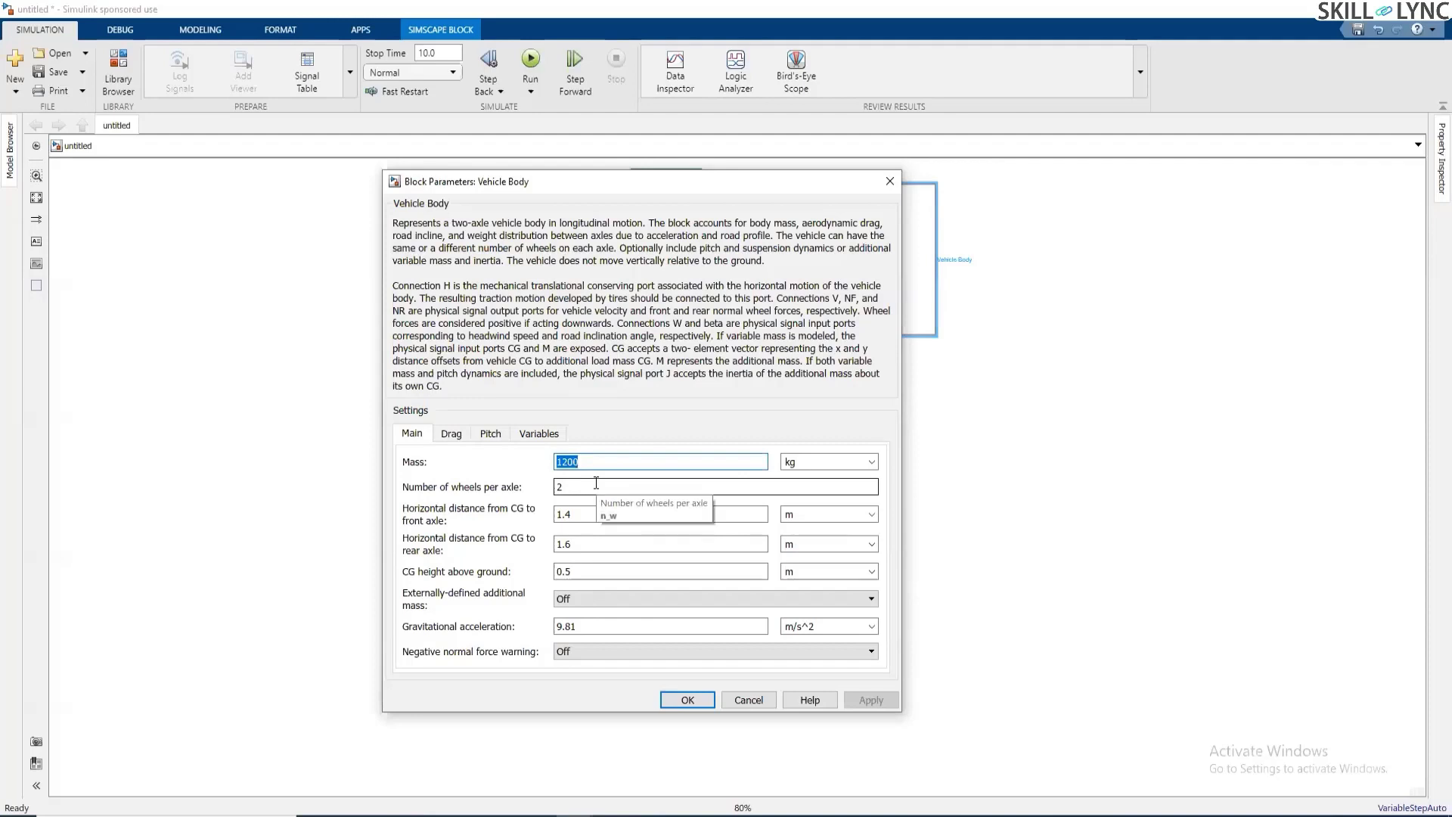
- Turn pitch dynamics on, close the dialog, and shift the Vehicle Body block slightly right
{"action": "left_click", "coordinate": [458, 434]}
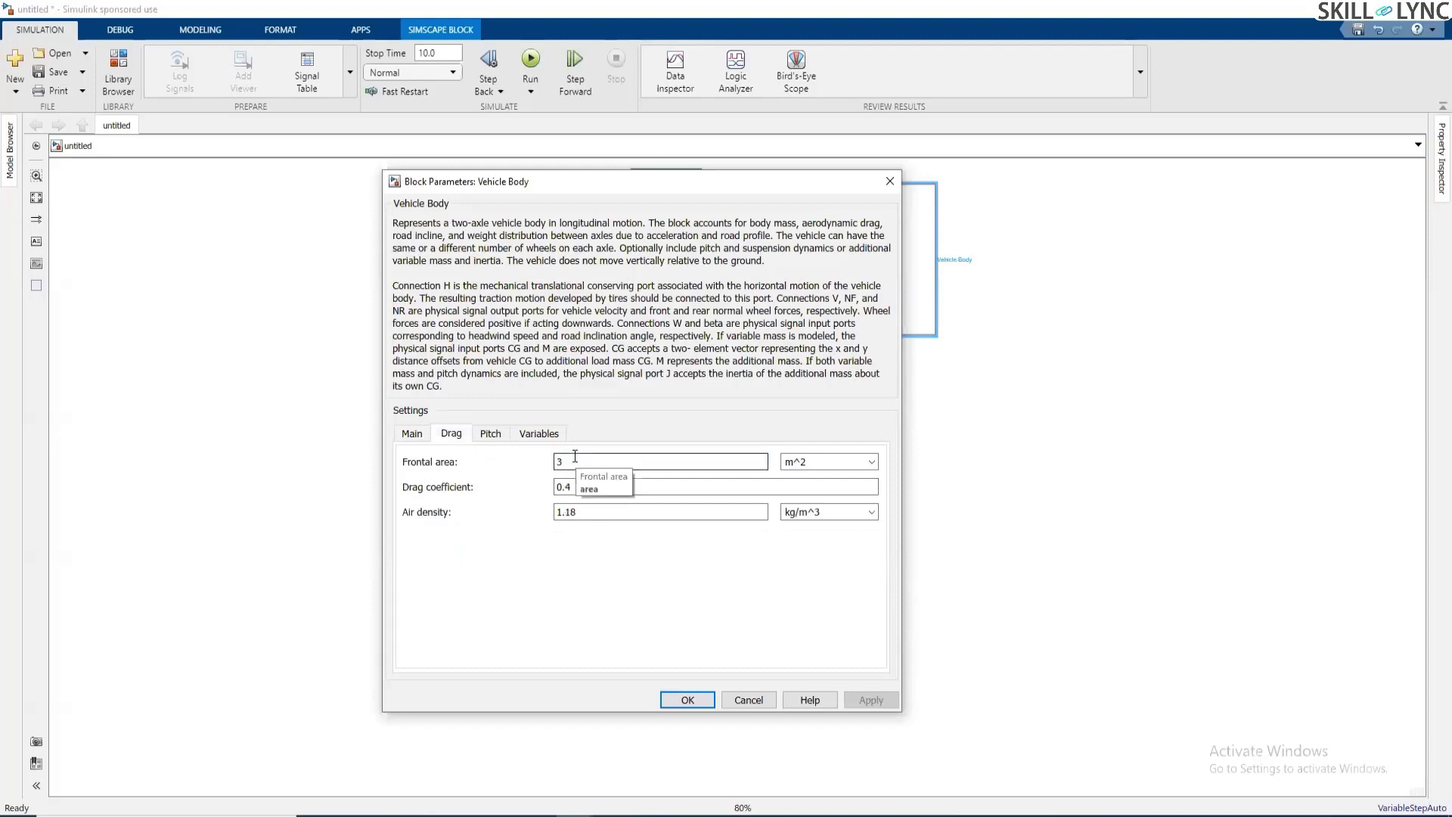
{"action": "left_click", "coordinate": [495, 434]}
{"action": "left_click", "coordinate": [538, 433]}
{"action": "left_click", "coordinate": [490, 434]}
{"action": "left_click", "coordinate": [644, 462]}
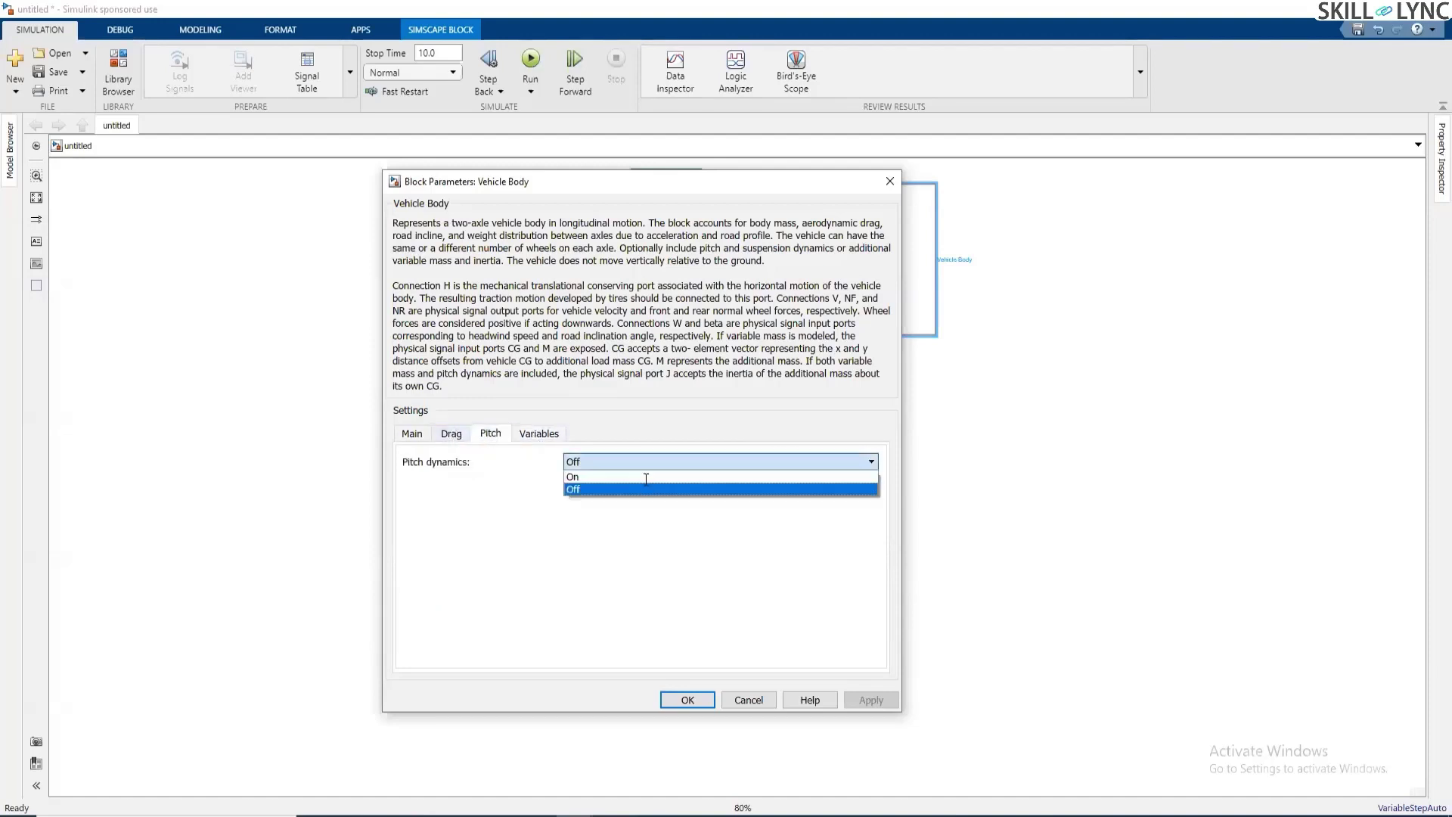
{"action": "left_click", "coordinate": [645, 476]}
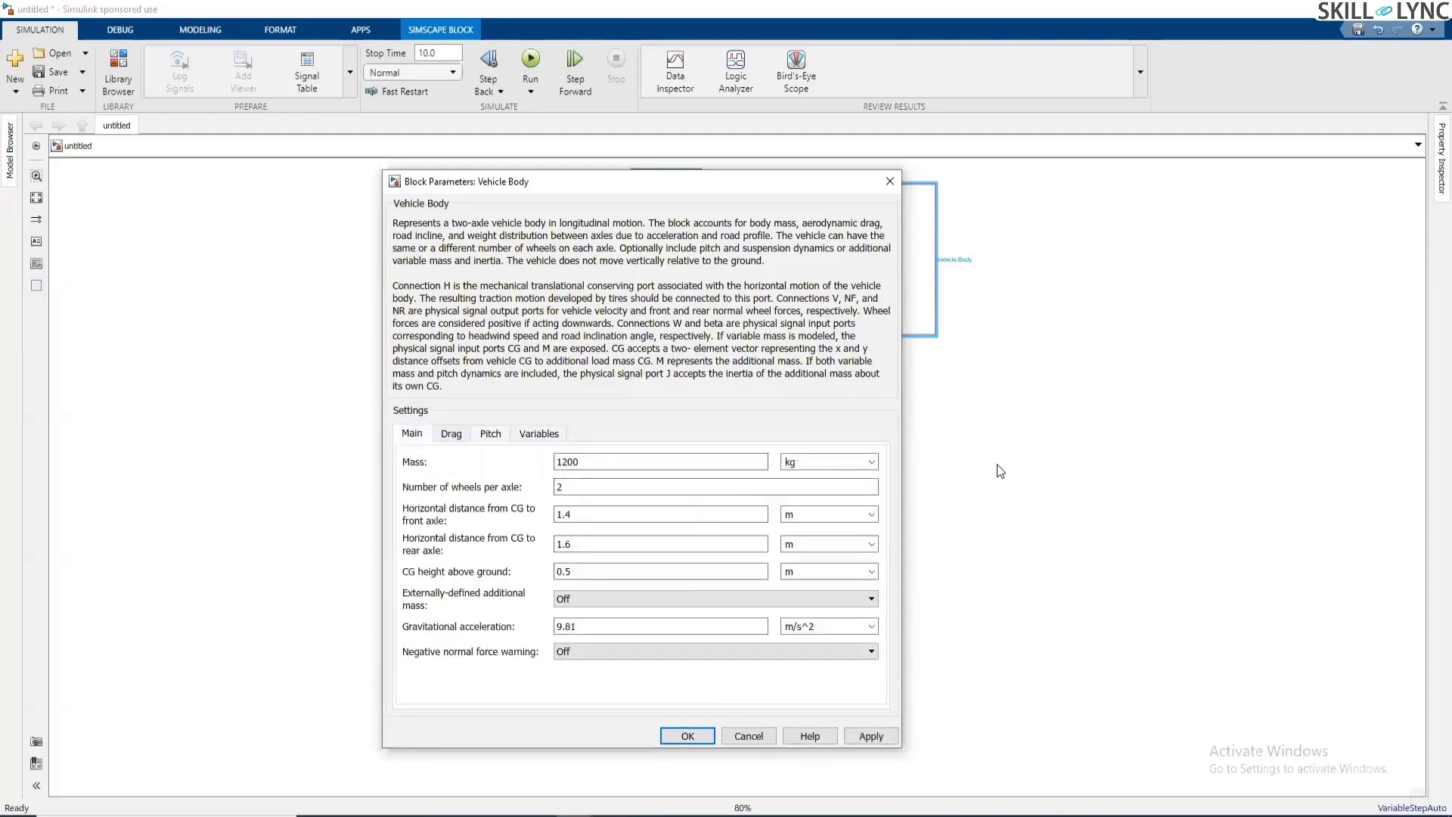
{"action": "key", "text": "Escape"}
{"action": "key", "text": "Escape"}
{"action": "left_click_drag", "start_coordinate": [877, 225], "coordinate": [888, 226]}
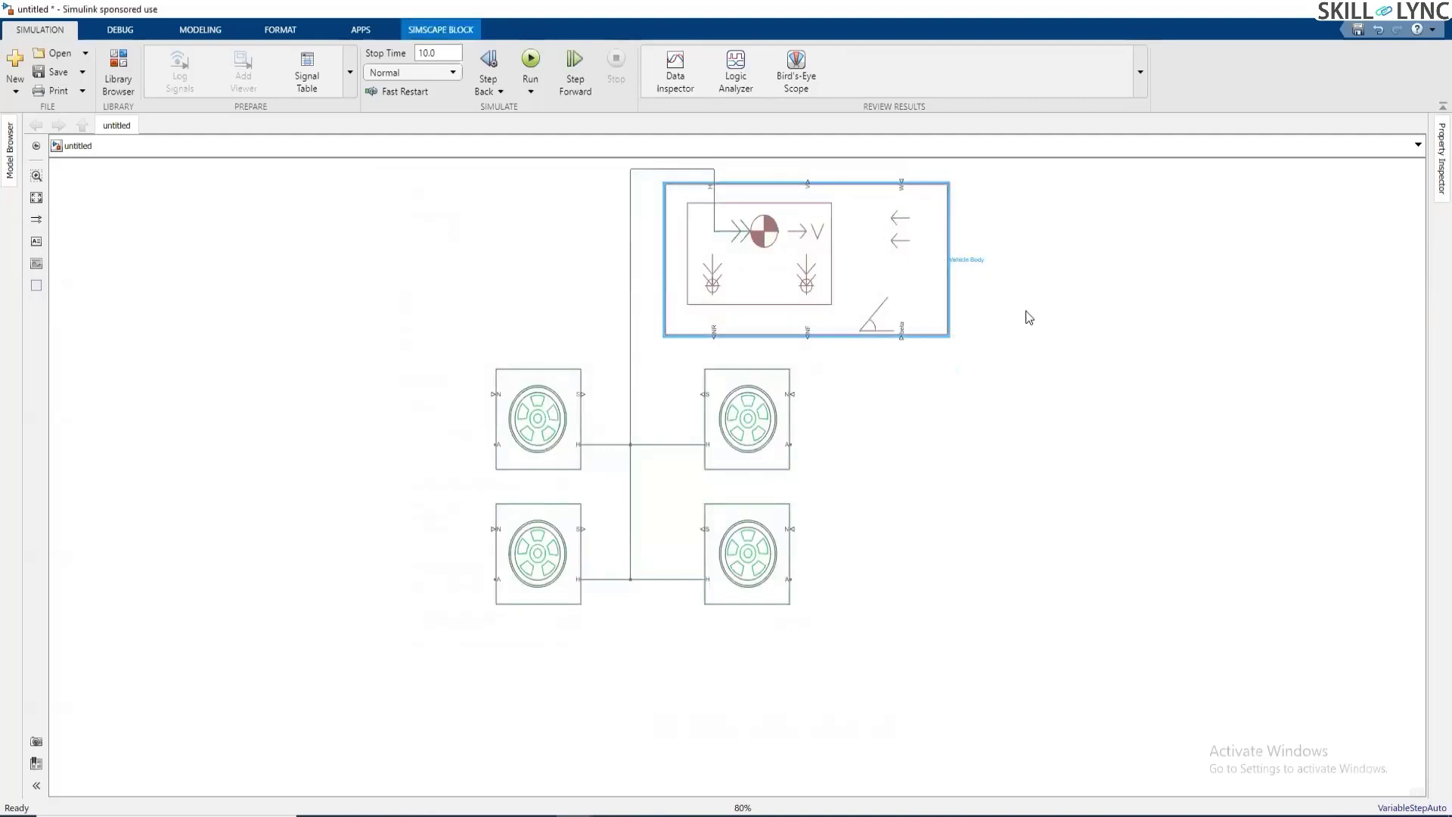